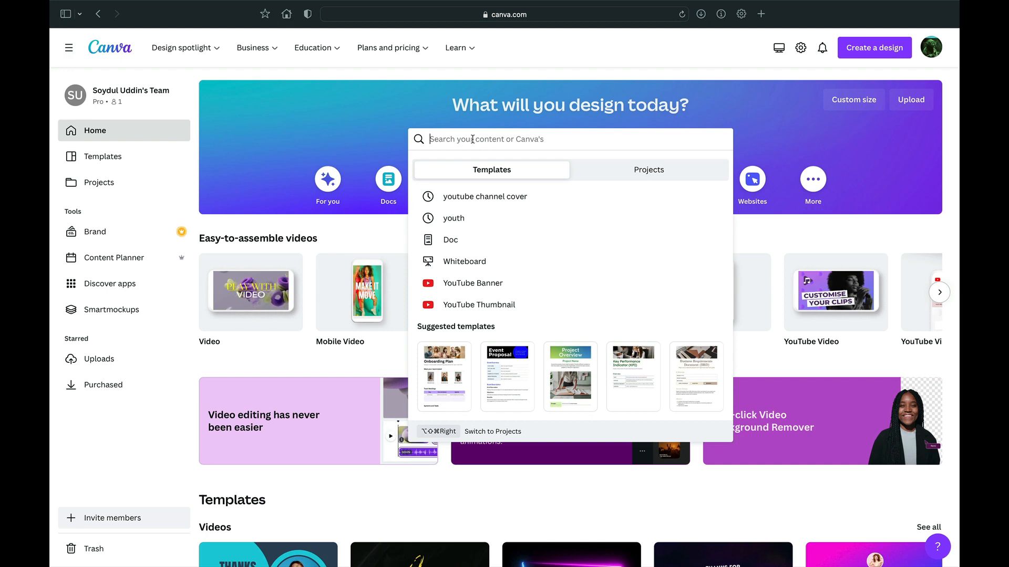
Open the YouTube Thumbnail template collection and browse its designs.
left_click(481, 305)
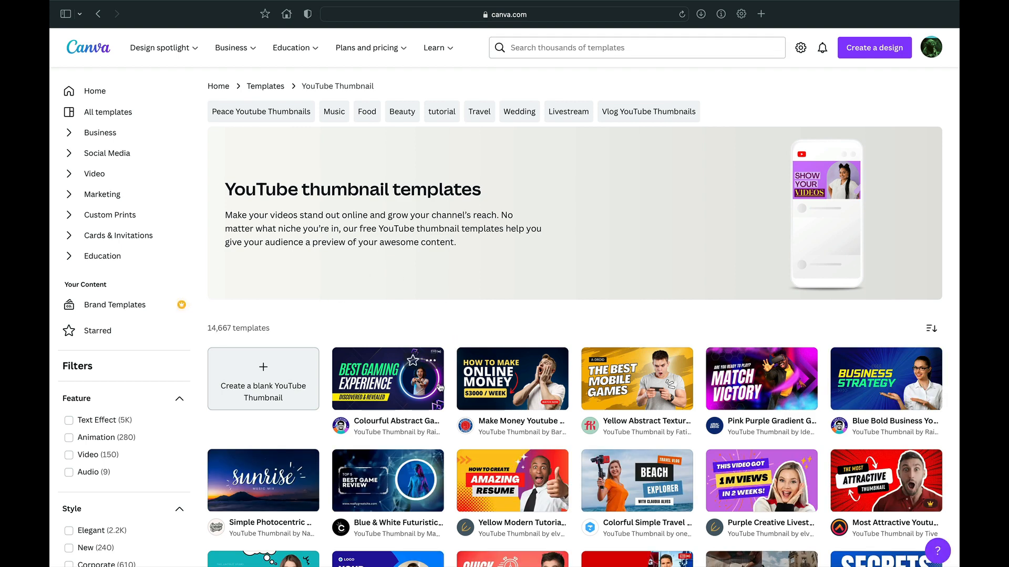
scroll(440, 387, "down", 2)
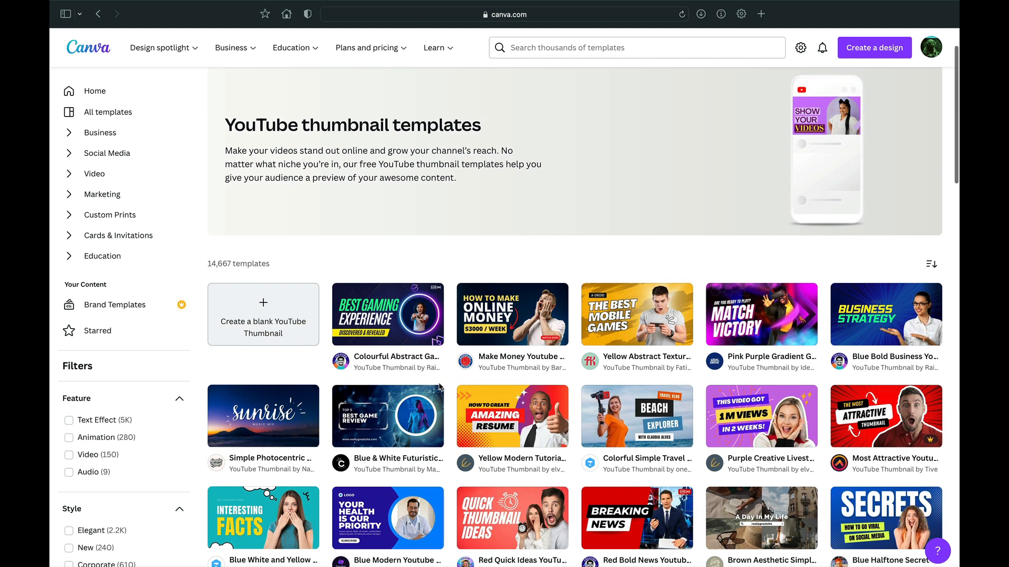
scroll(441, 387, "down", 3)
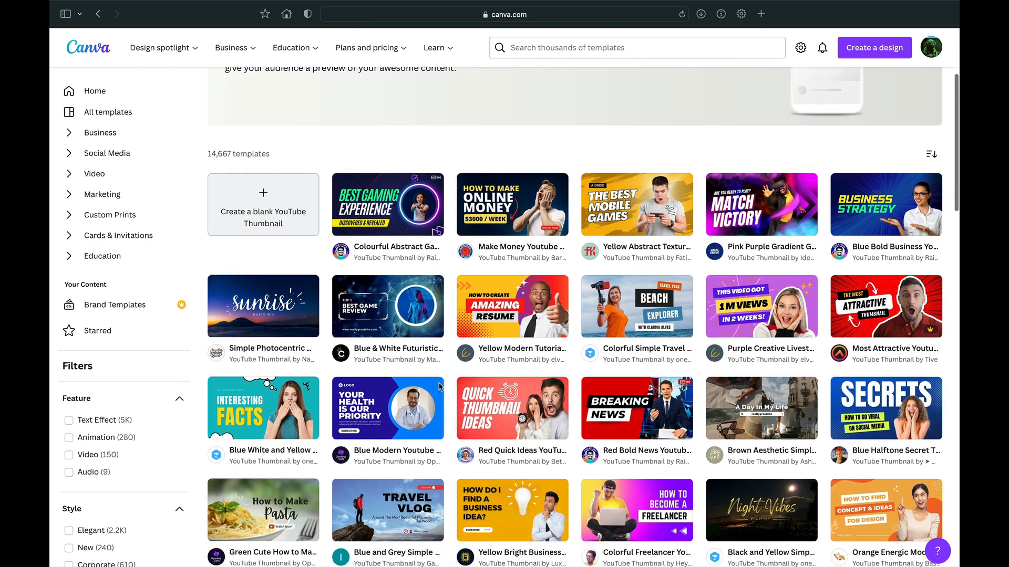
scroll(440, 387, "down", 3)
scroll(440, 387, "down", 2)
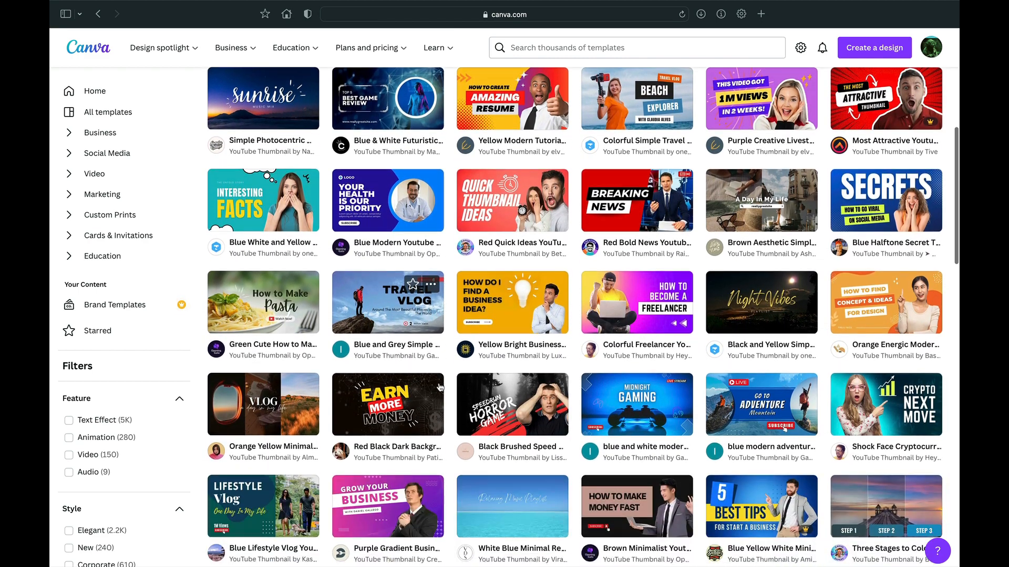
scroll(440, 388, "down", 1)
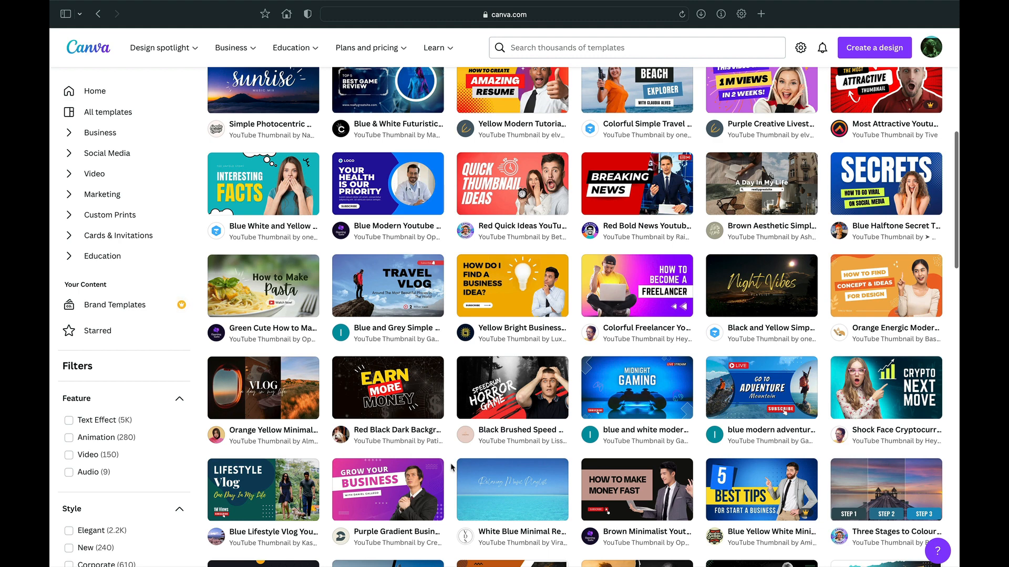
scroll(451, 467, "down", 1)
scroll(451, 467, "down", 4)
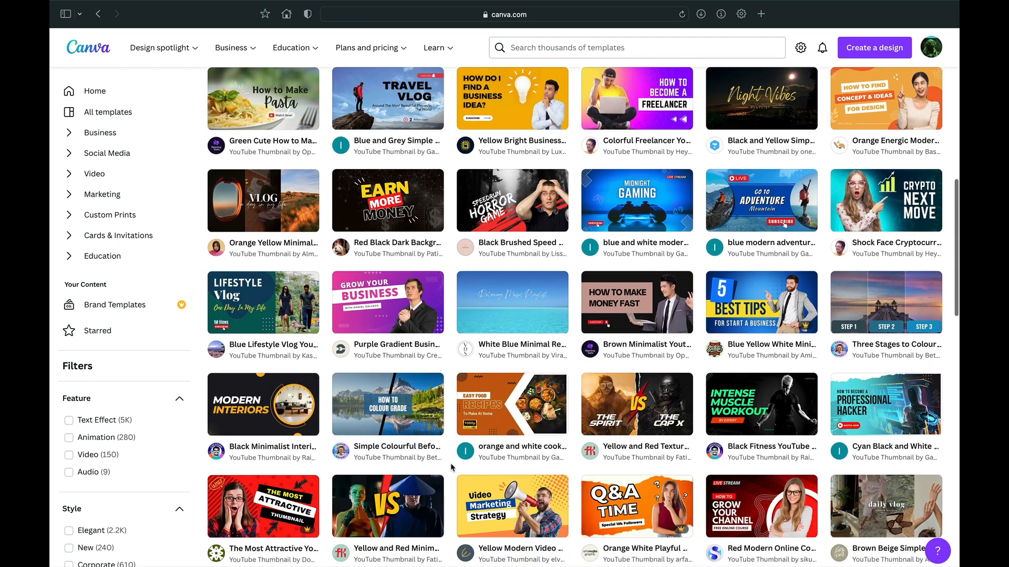
scroll(450, 462, "down", 3)
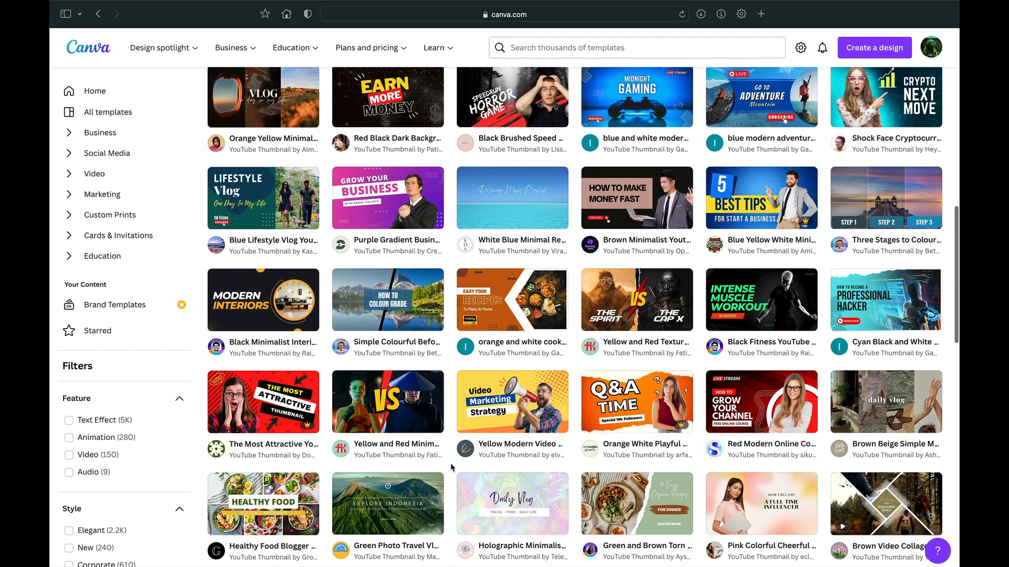
scroll(449, 517, "down", 5)
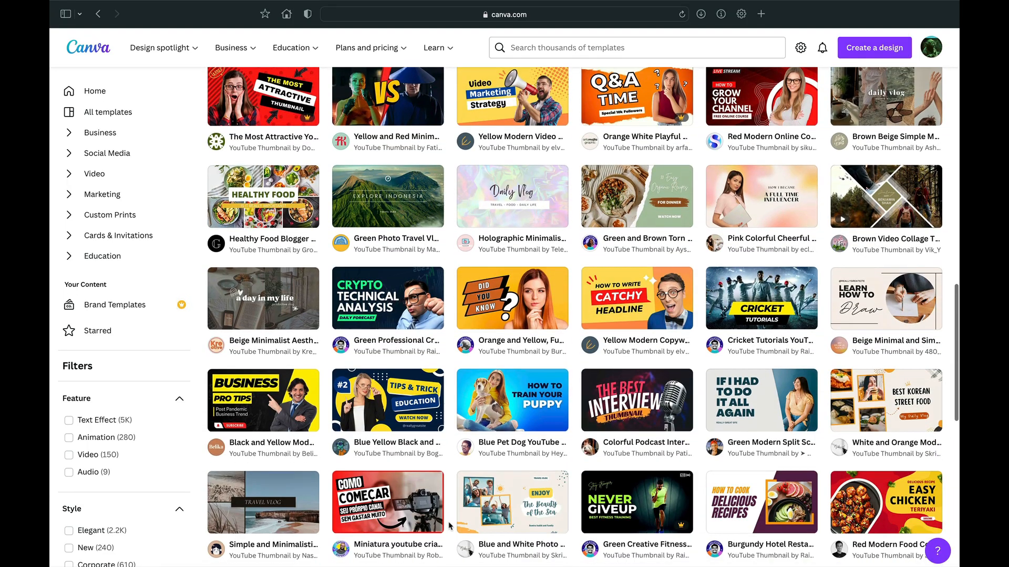
scroll(449, 525, "up", 10)
scroll(449, 525, "up", 10)
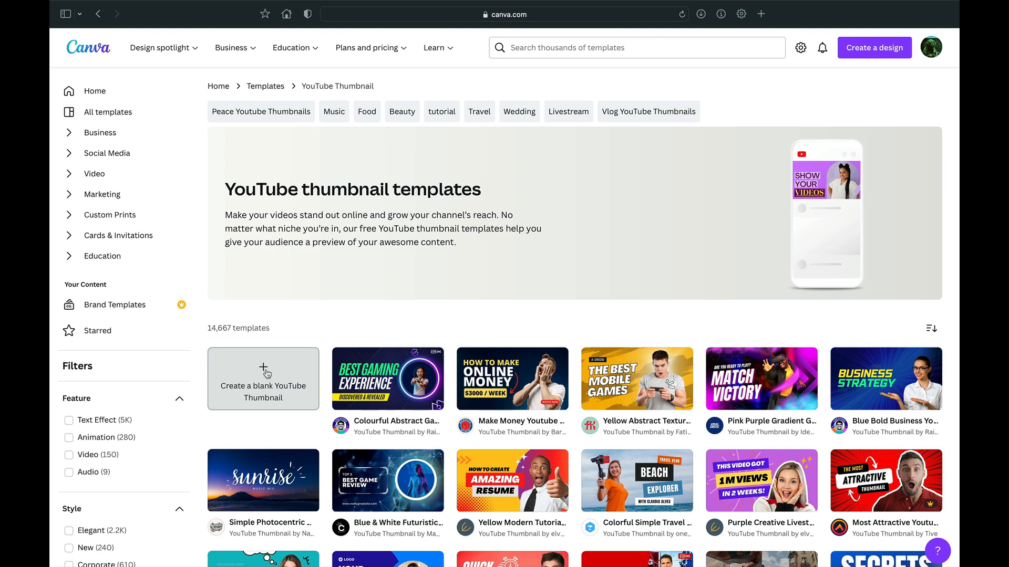
Create a blank YouTube thumbnail and apply the yellow "How to Create Amazing Resume" template to the page.
left_click(266, 373)
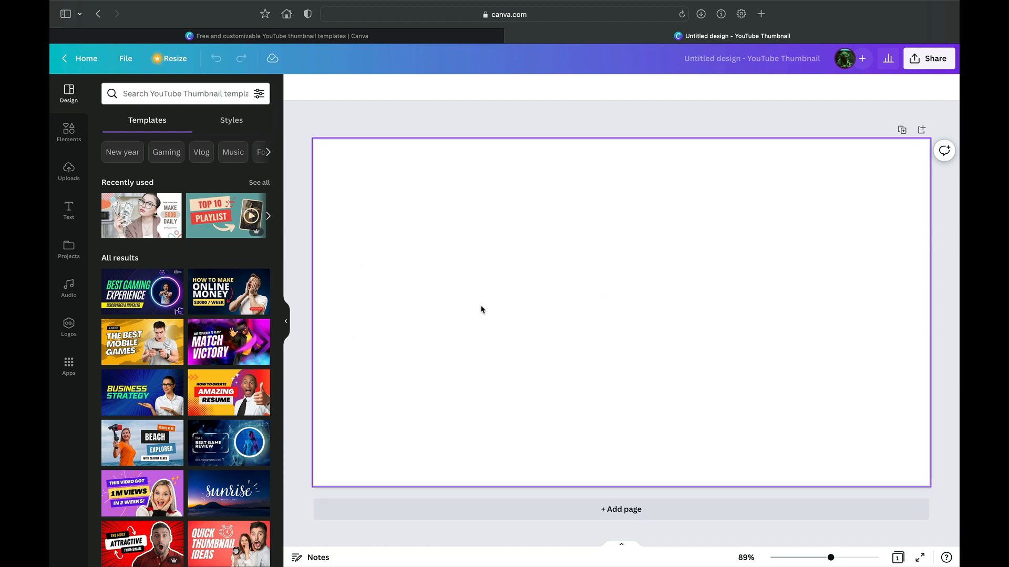
scroll(225, 400, "down", 2)
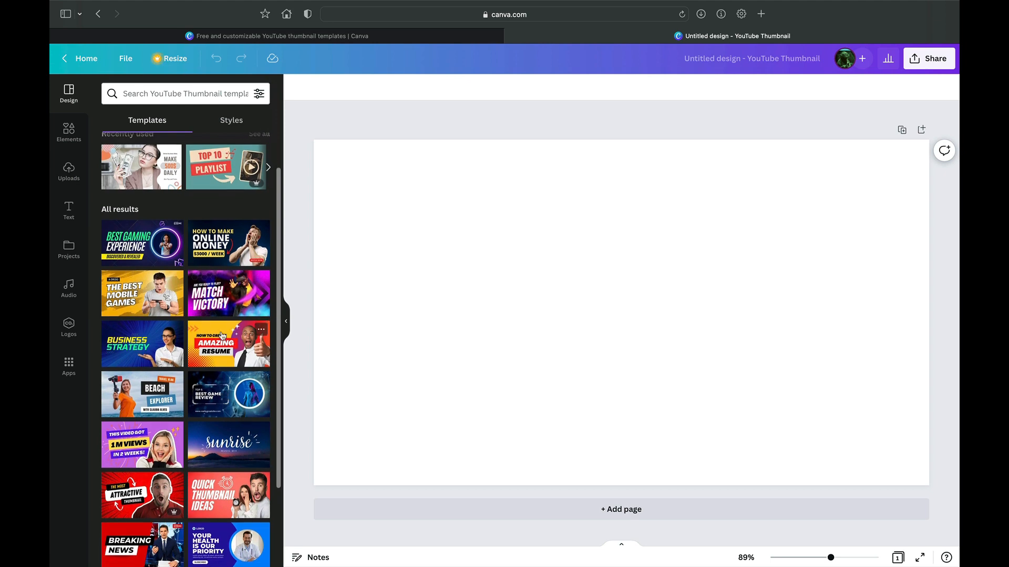
left_click_drag(227, 351, 413, 197)
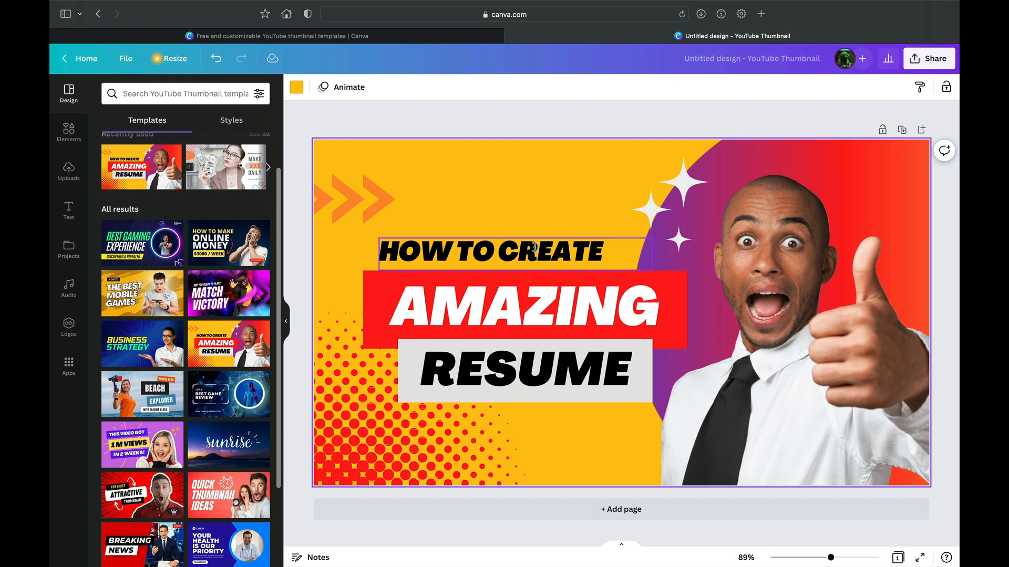
Extend the "HOW TO CREATE" heading to read "HOW TO CREATE TIKTOK" and widen its text box slightly.
left_click(605, 251)
double_click(601, 250)
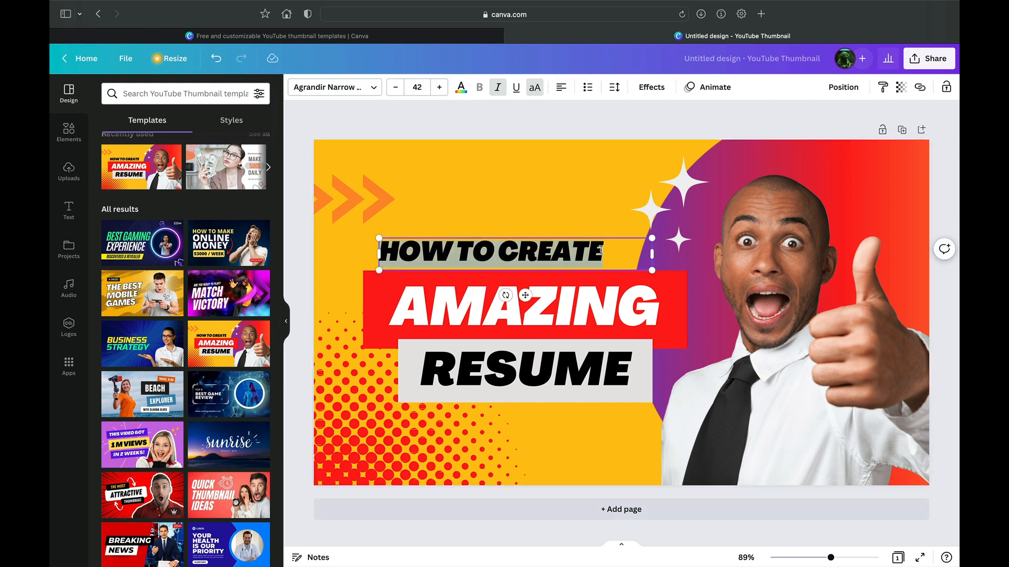
left_click(608, 254)
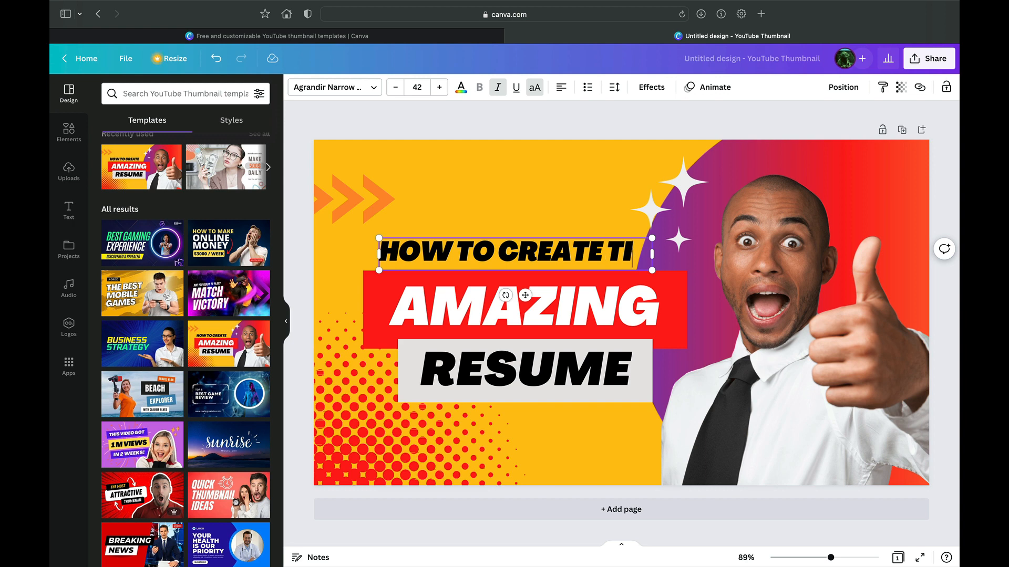
type("TIKTOK")
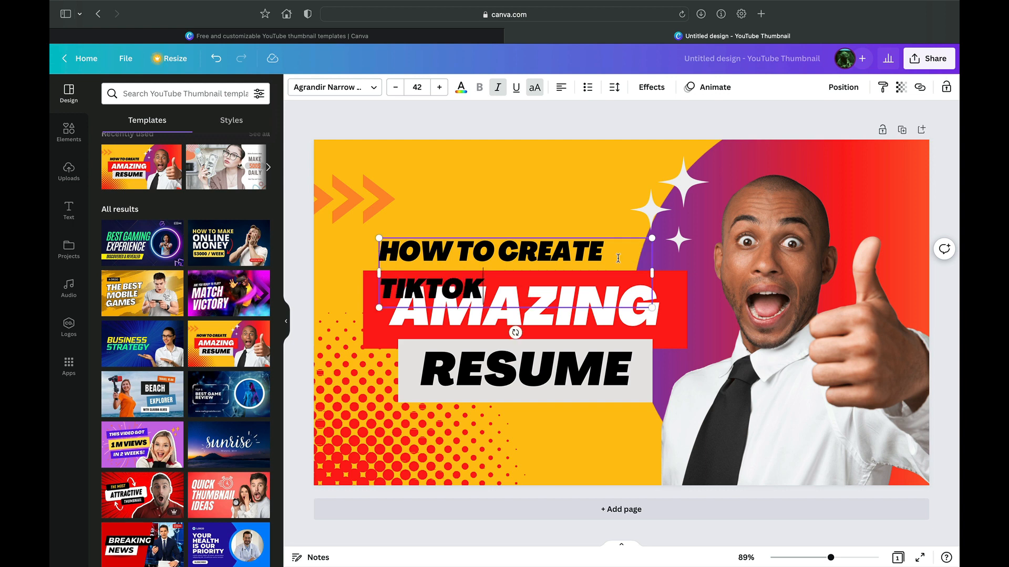
mouse_move(652, 273)
left_mouse_down()
mouse_move(671, 270)
mouse_move(660, 272)
left_mouse_up()
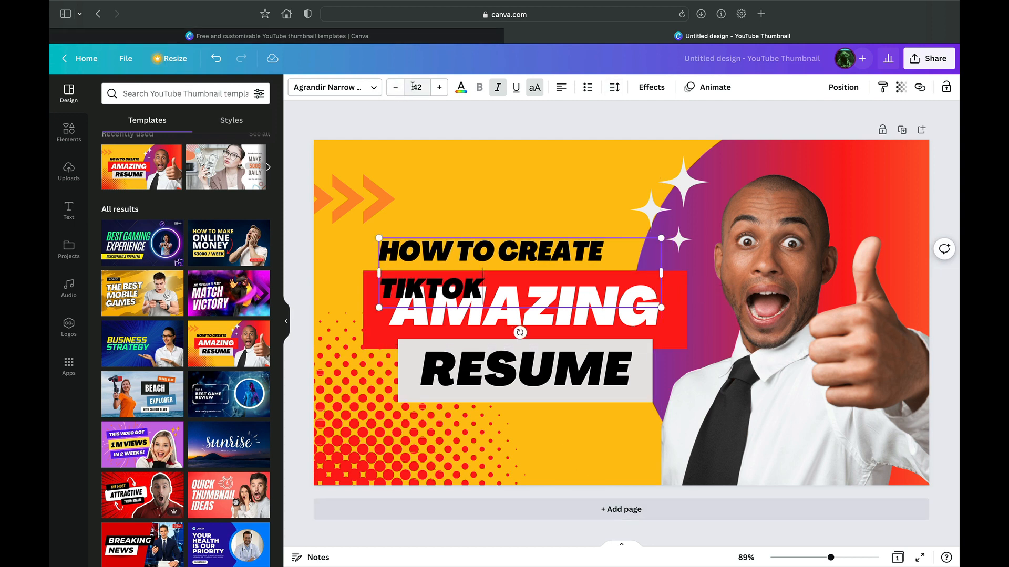
Reduce the font size of the "HOW TO CREATE TIKTOK" heading to 33 so it fits on one line.
left_click(397, 88)
left_click(397, 88)
left_click(397, 88)
left_click(397, 88)
left_click(397, 88)
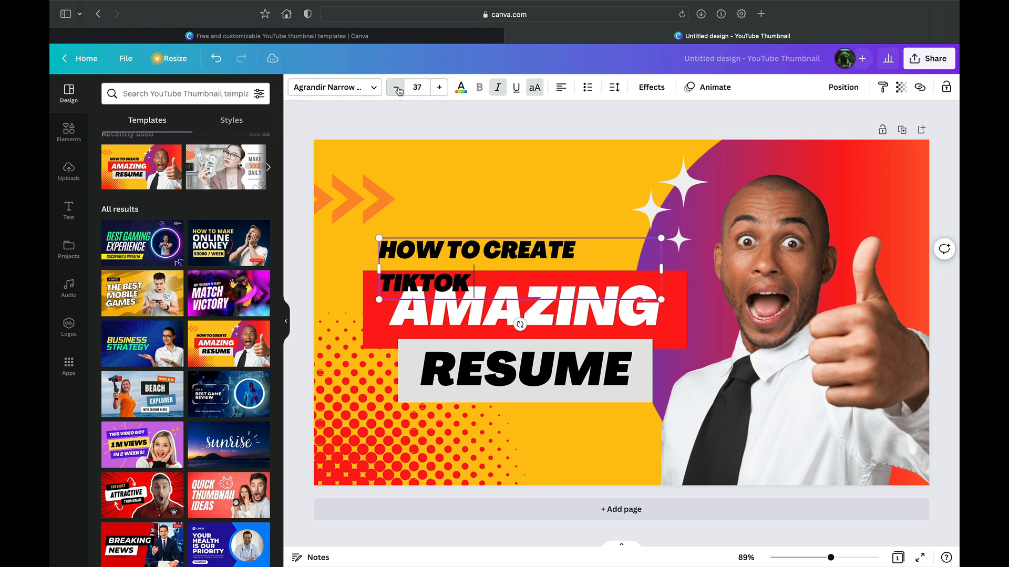
left_click(397, 87)
left_click(397, 87)
left_click(397, 88)
left_click(397, 87)
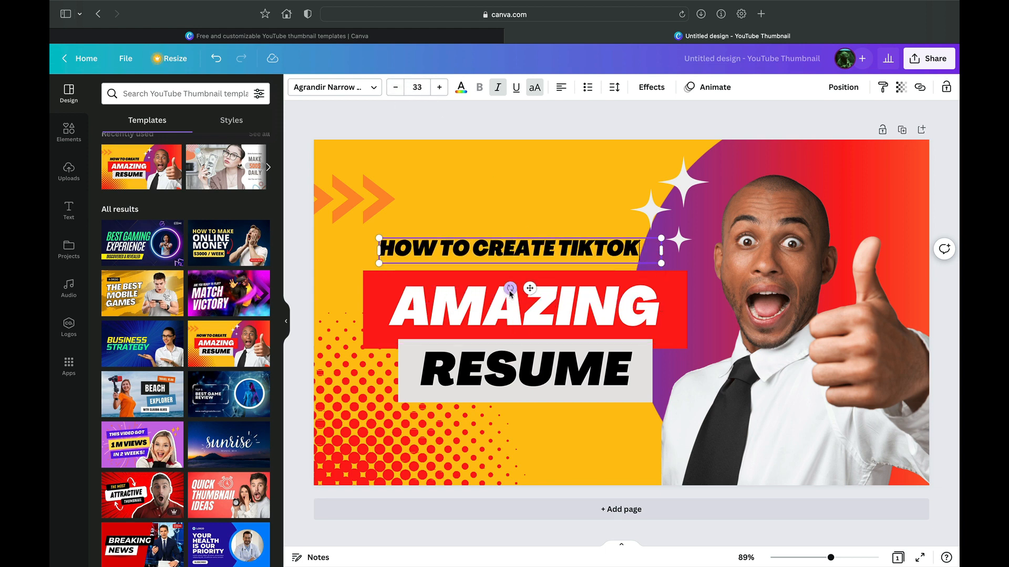
Replace the word "AMAZING" on the red banner with "VIDEOS".
left_click(500, 301)
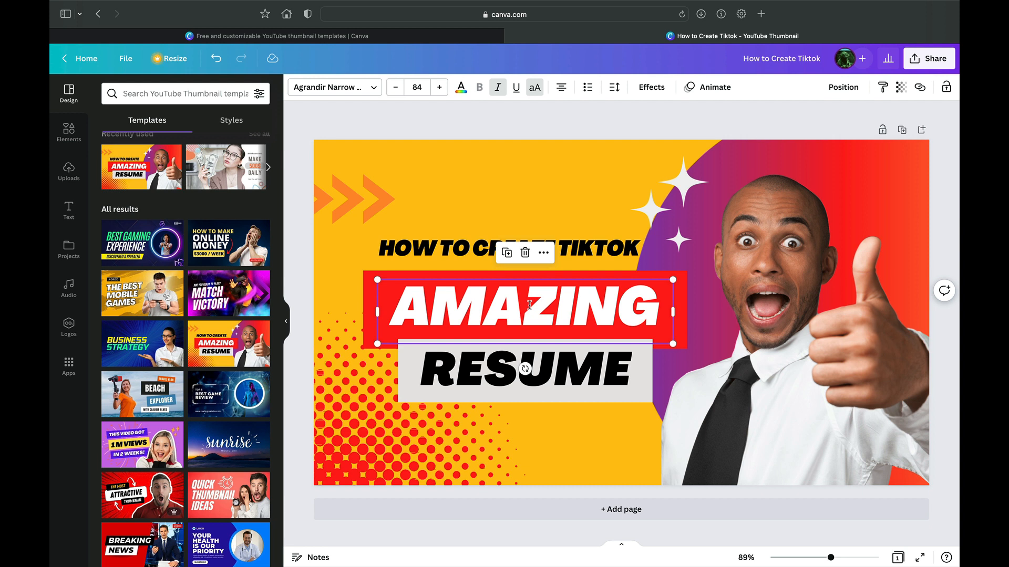
double_click(529, 304)
type("V")
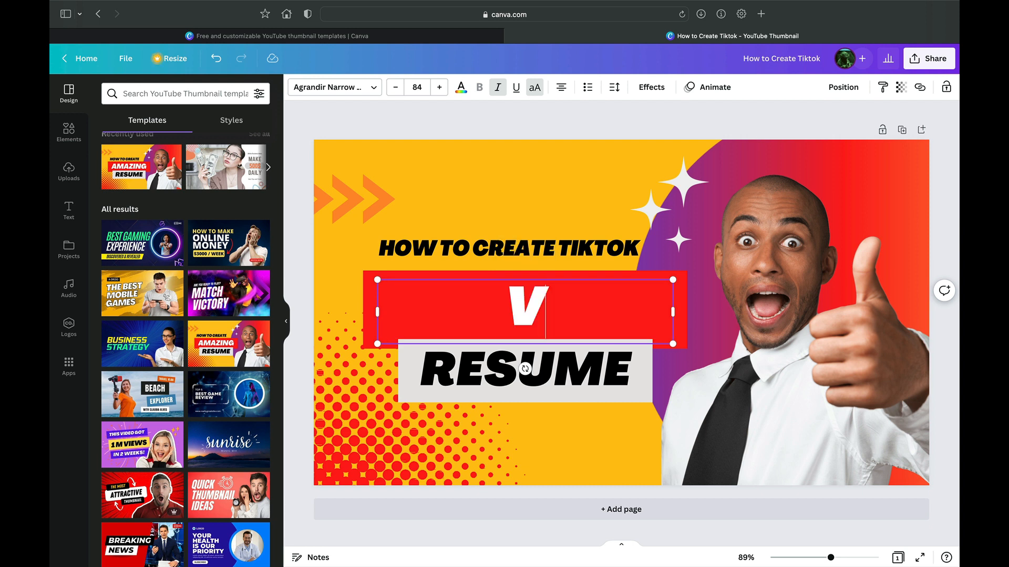
type("IDEOS")
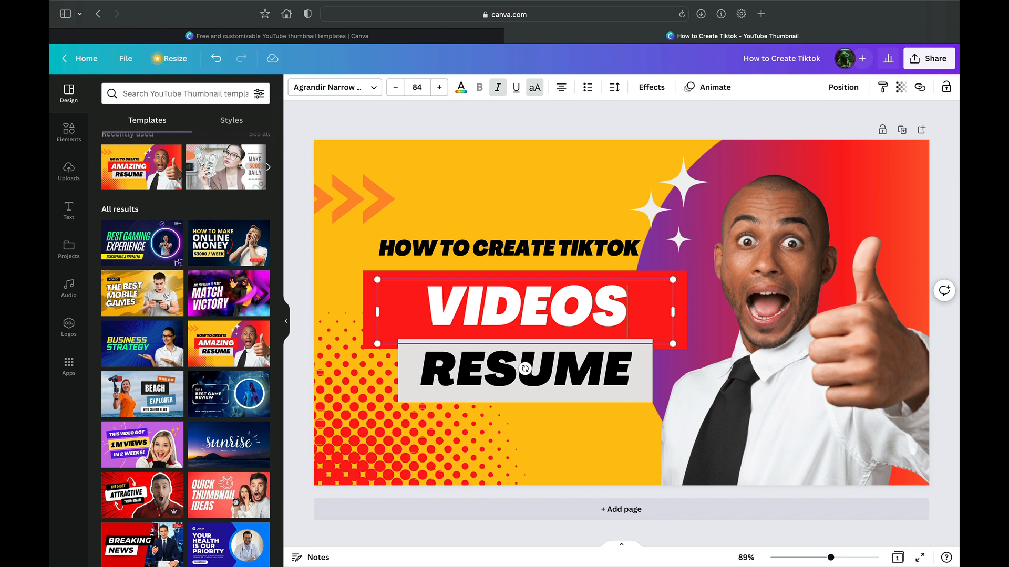
key("Return")
type("ON")
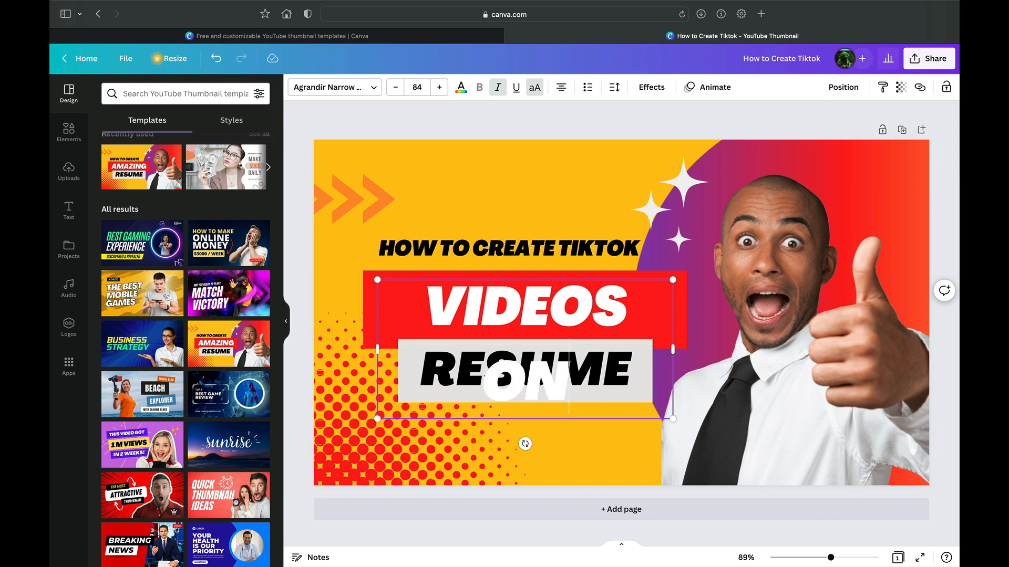
key("BackSpace")
key("BackSpace")
key("BackSpace")
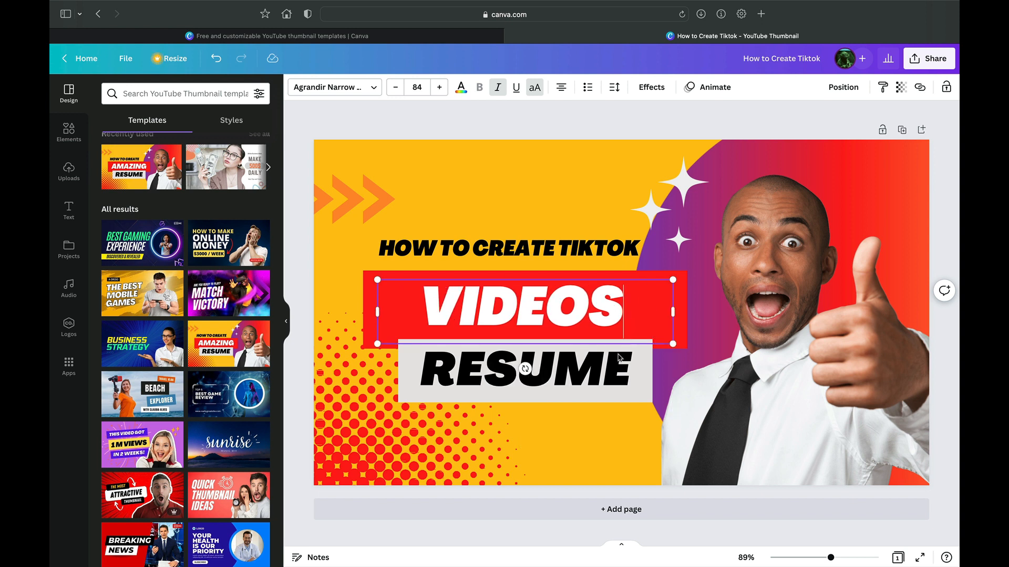
left_click(592, 372)
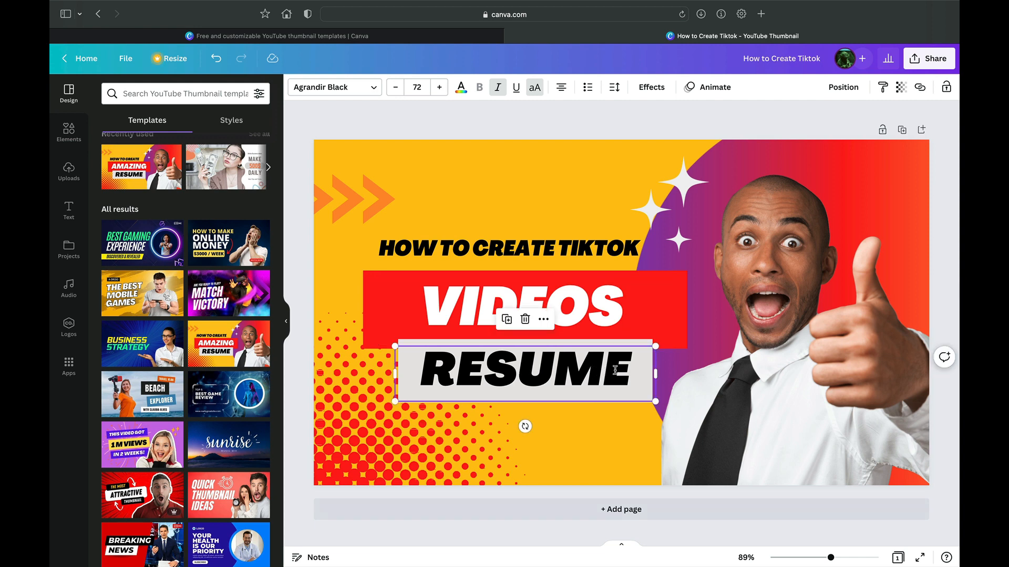
key("BackSpace")
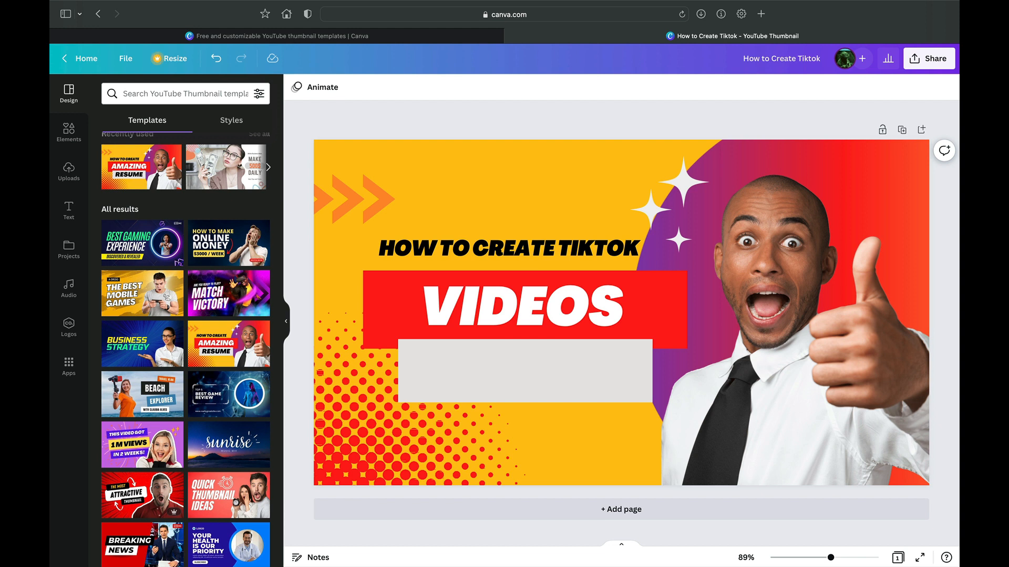
key("super+z")
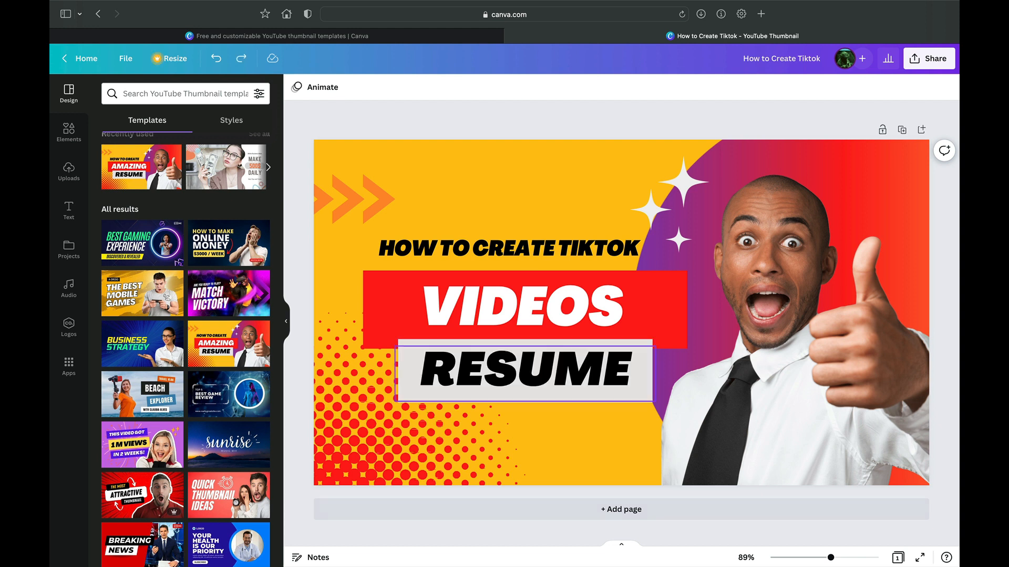
Nudge the "RESUME" text slightly upward on the grey banner and replace the word with "CANVA".
left_click(629, 374)
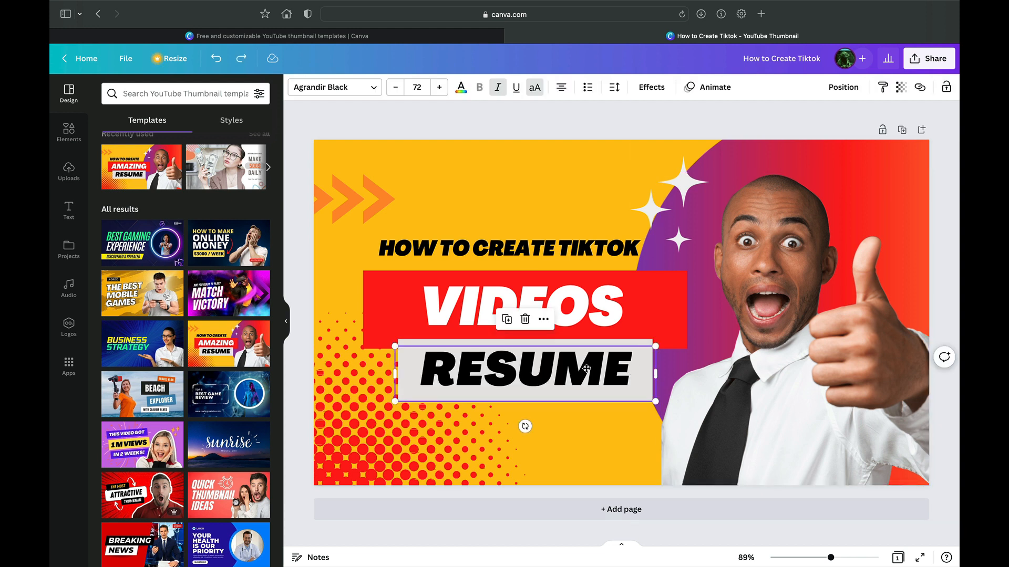
left_click_drag(586, 370, 627, 369)
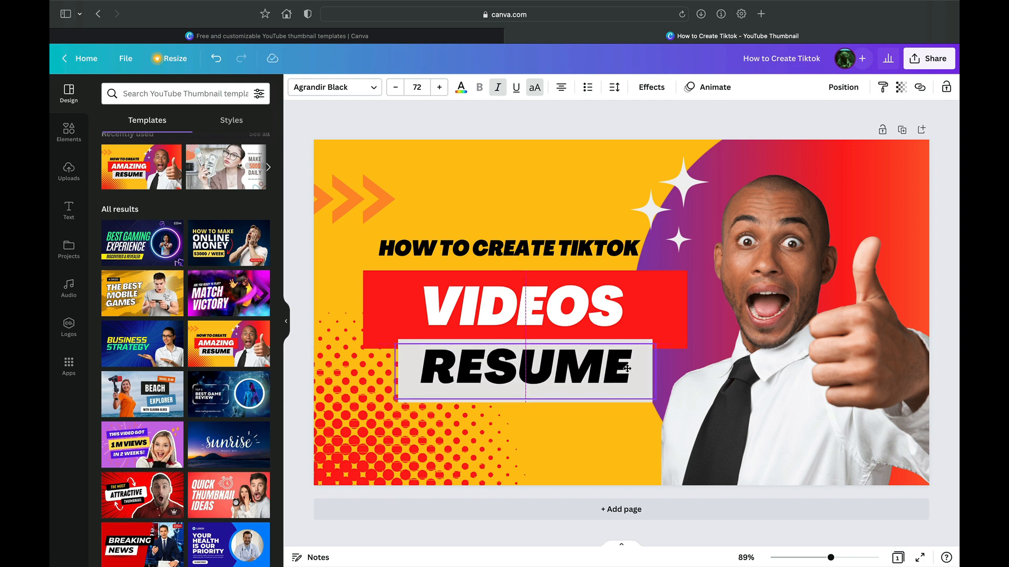
double_click(626, 368)
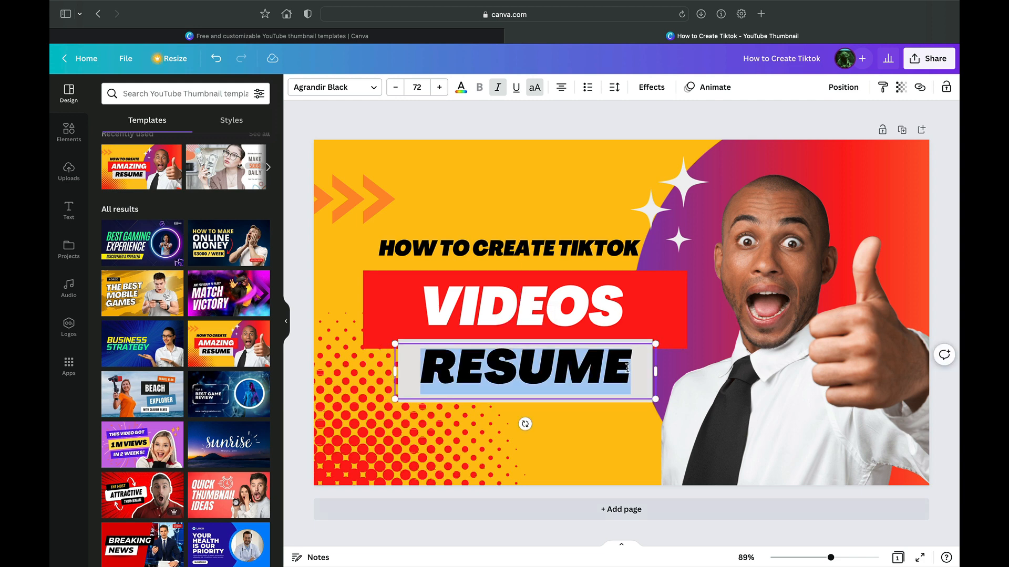
type("CANVA")
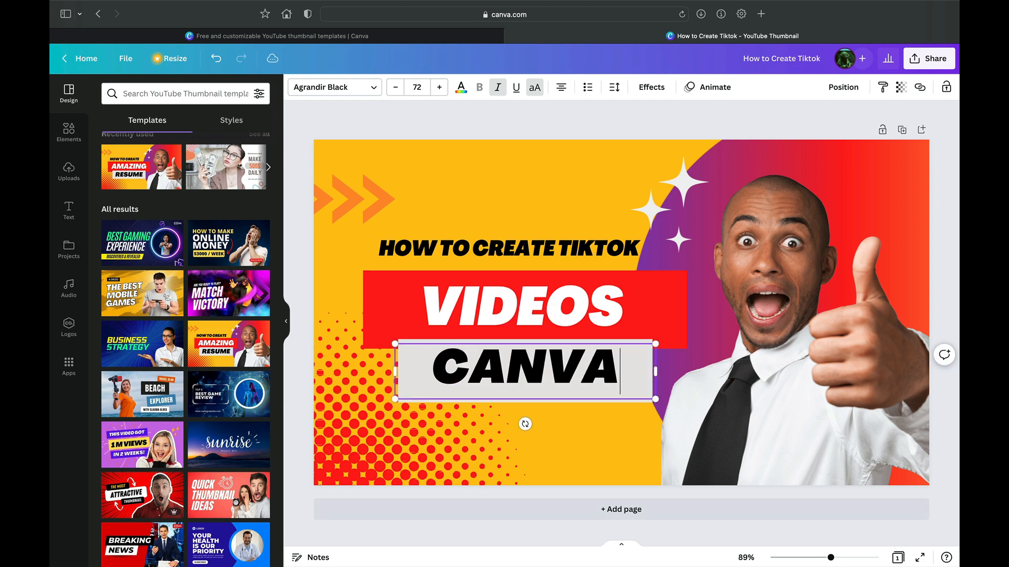
left_click(609, 435)
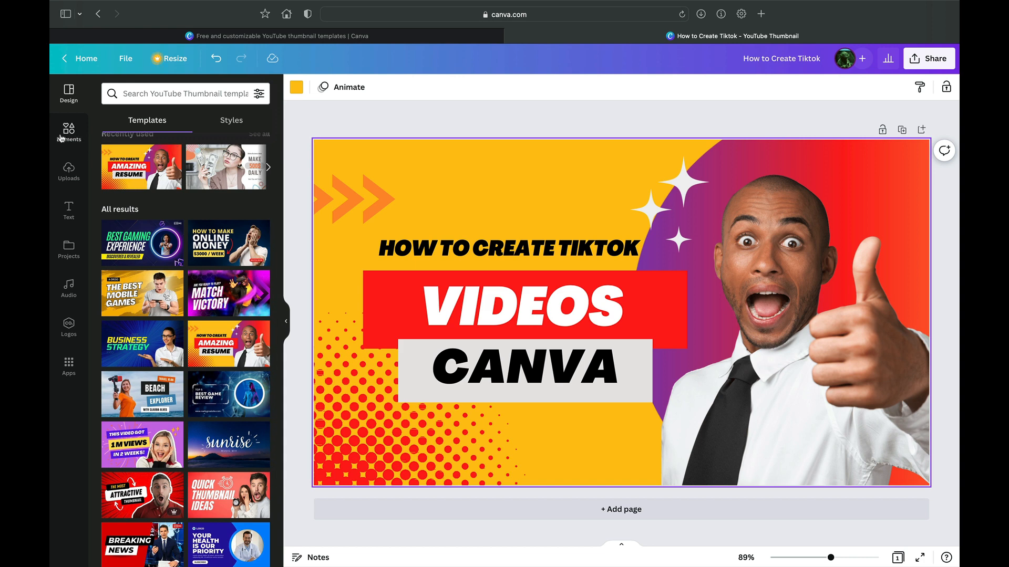
Search the design elements for "tiktok shop".
left_click(67, 138)
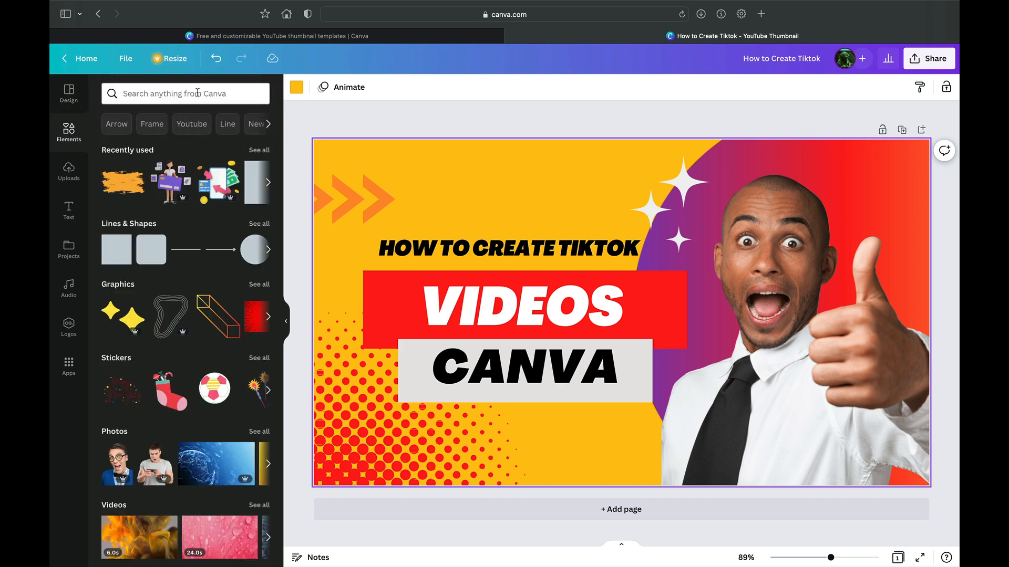
left_click(197, 92)
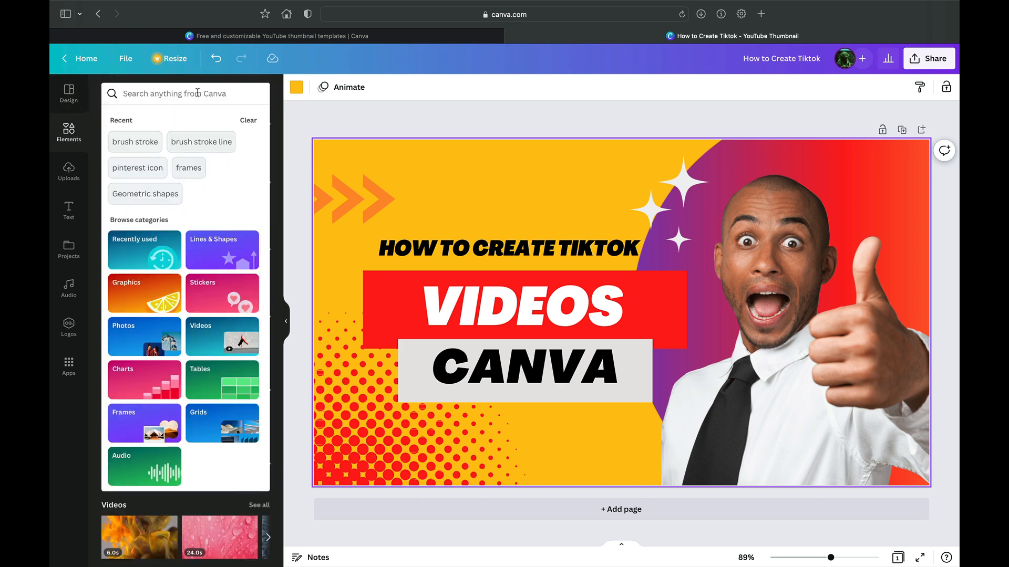
type("tiktok")
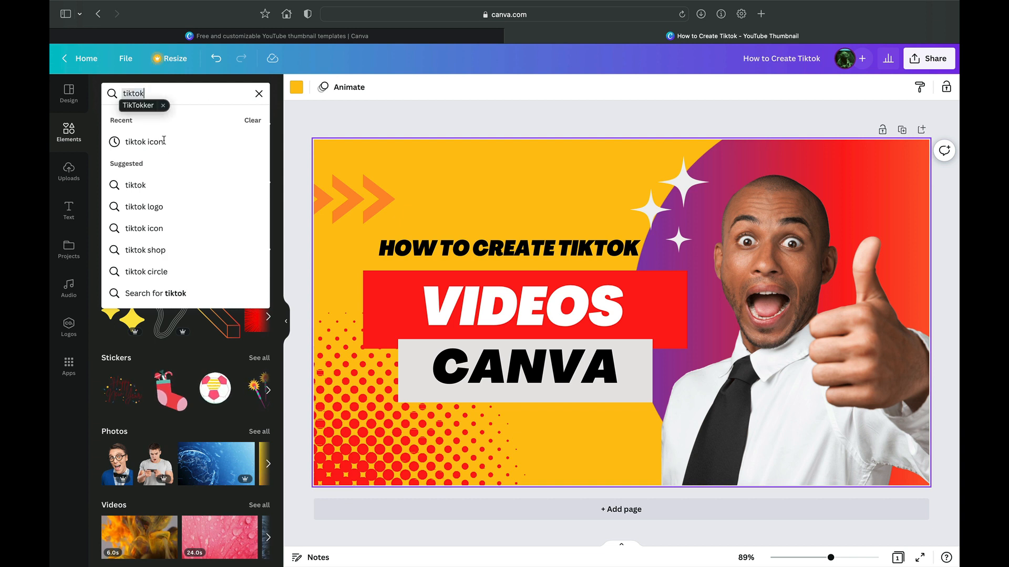
left_click(151, 210)
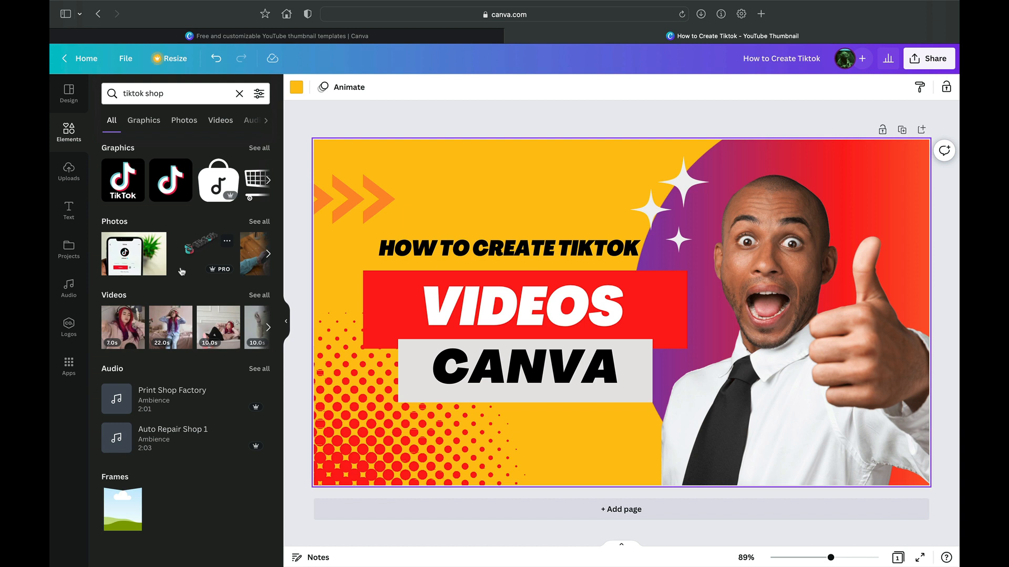
Browse all graphics results for "tiktok shop" and add the black TikTok logo with the wordmark to the thumbnail.
left_click(260, 149)
scroll(194, 301, "down", 1)
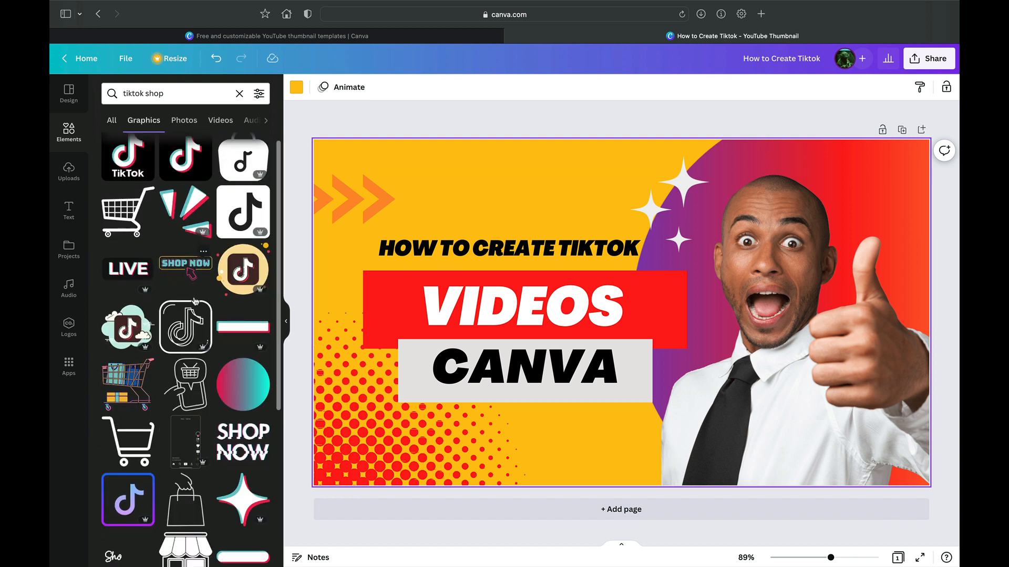
scroll(194, 301, "down", 8)
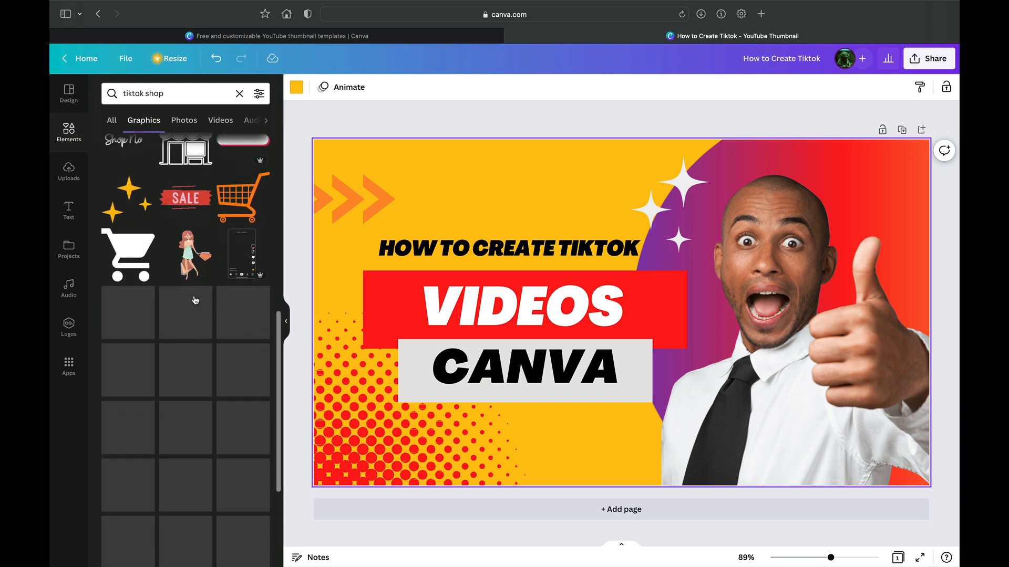
scroll(195, 299, "up", 5)
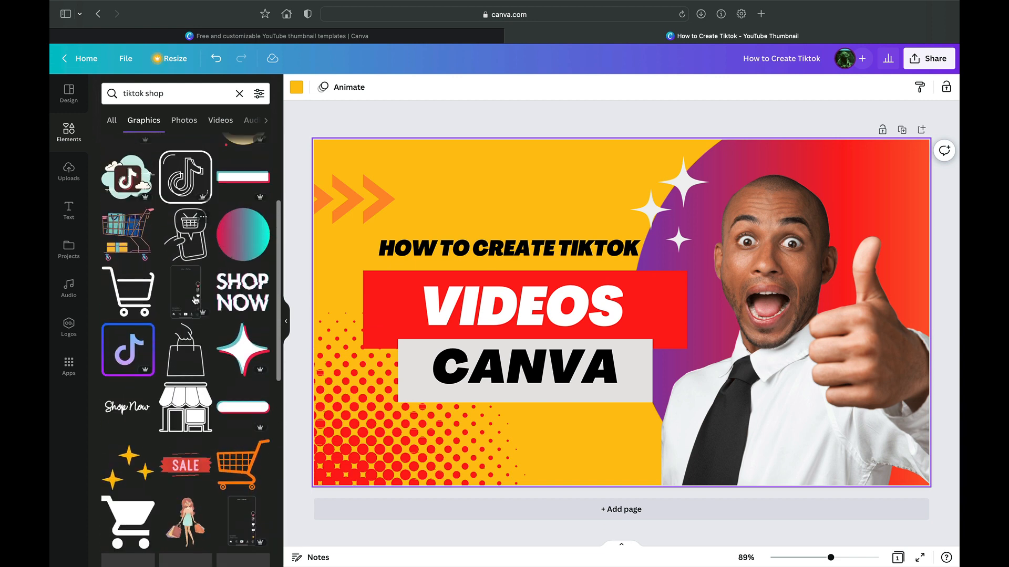
scroll(195, 301, "up", 3)
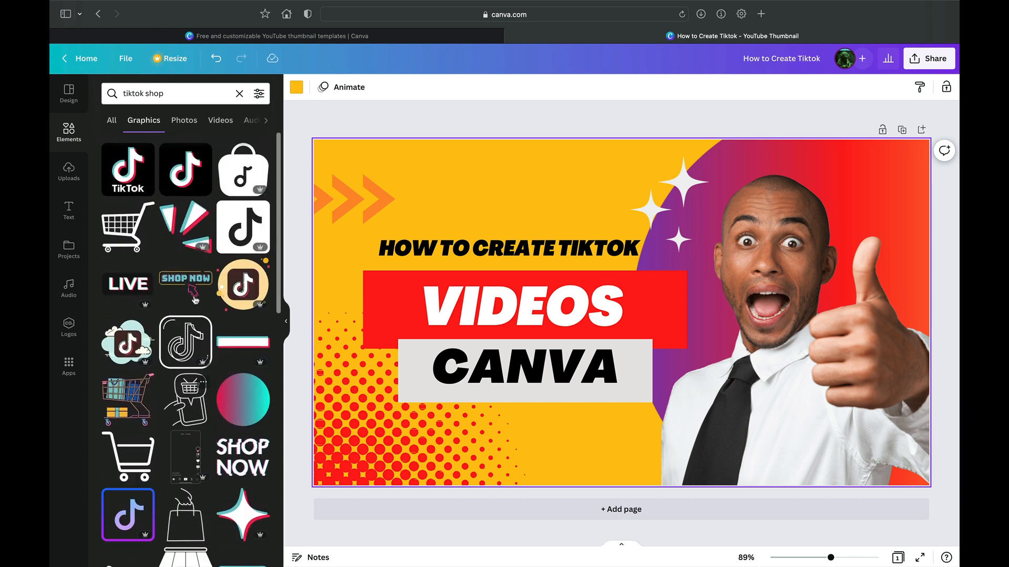
left_click(133, 172)
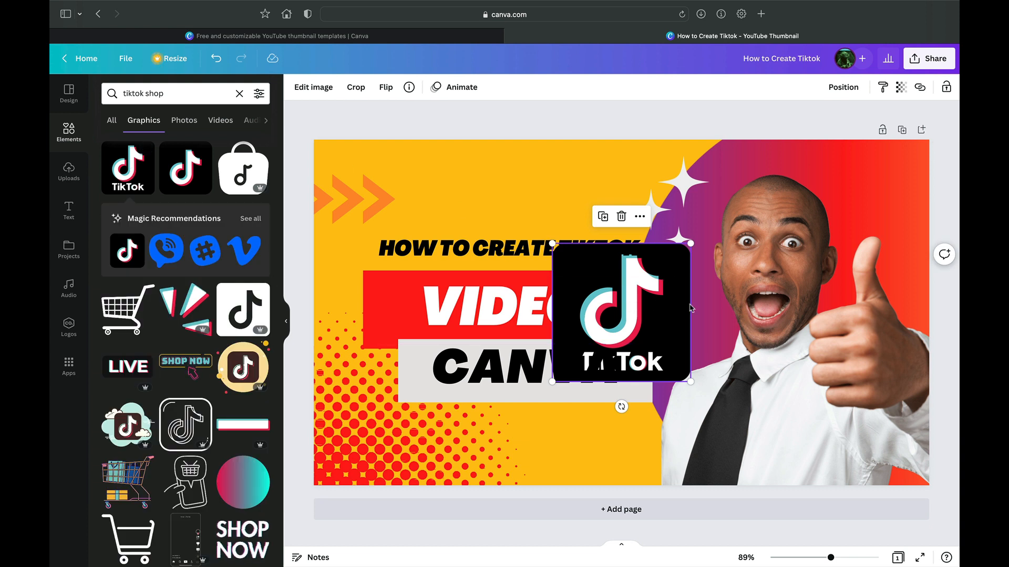
Shrink the TikTok logo to about half size, place it at the end of the heading beside the man, and tilt it clockwise.
left_click_drag(634, 306, 715, 361)
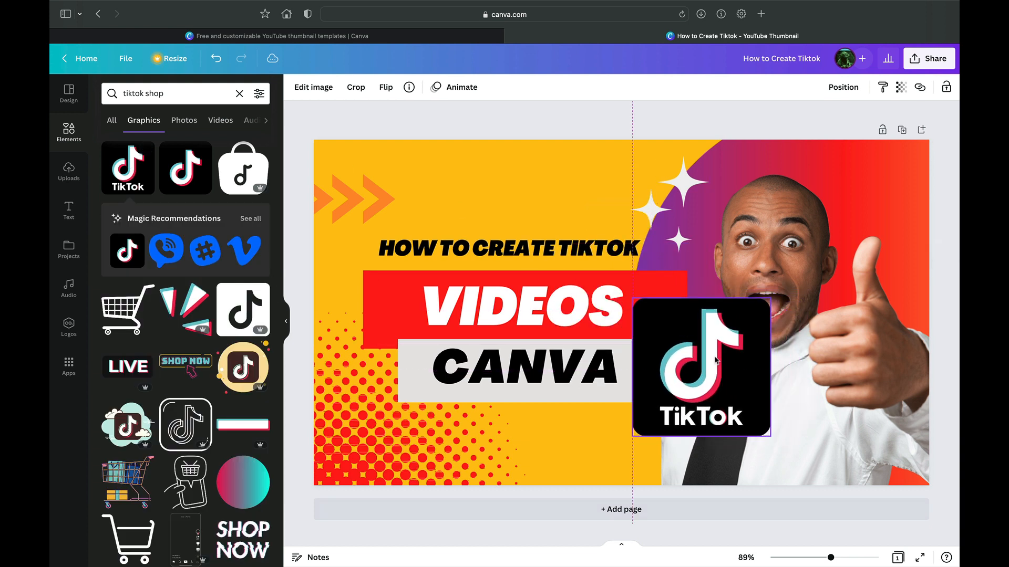
left_click_drag(771, 436, 699, 369)
left_click_drag(665, 338, 673, 267)
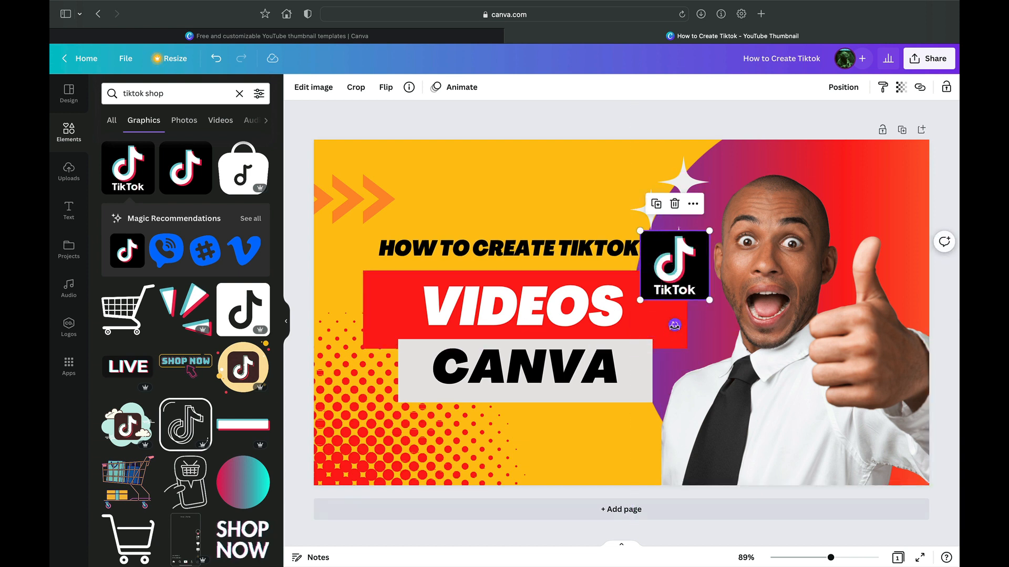
left_click_drag(673, 326, 649, 331)
left_click_drag(668, 260, 667, 264)
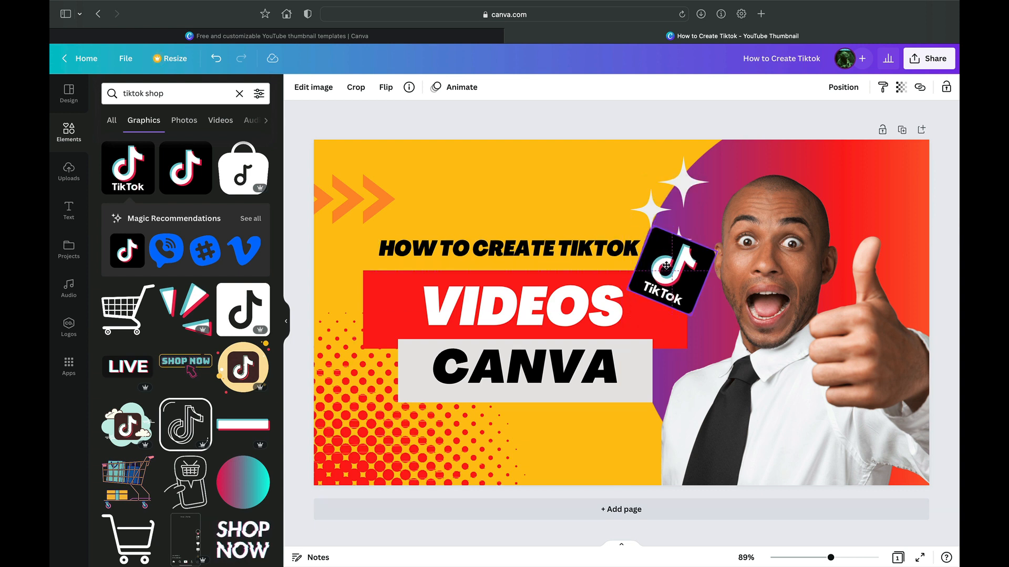
Search the design elements for "mobile video".
left_click(199, 101)
left_click_drag(192, 93, 111, 89)
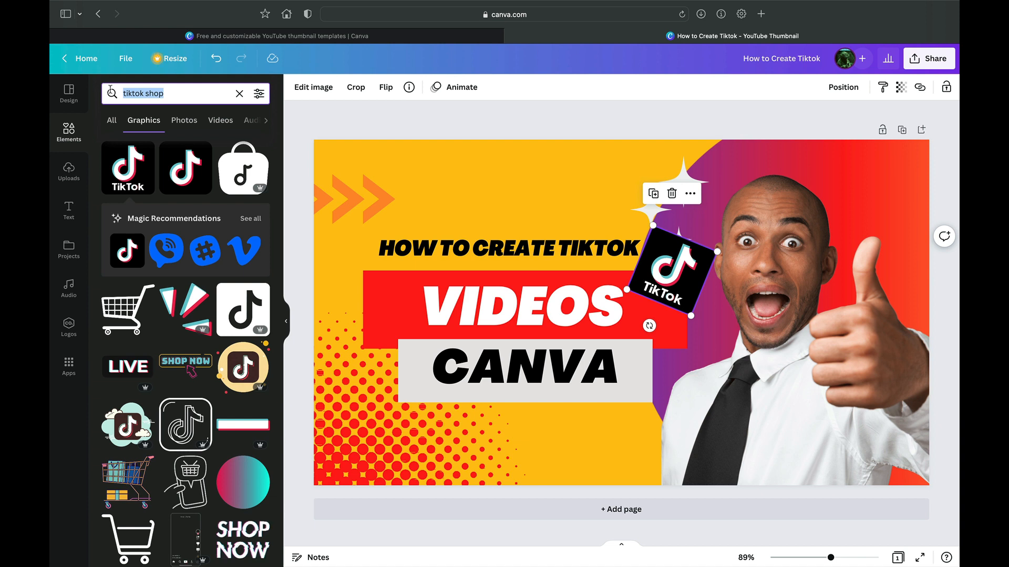
type("mobile v")
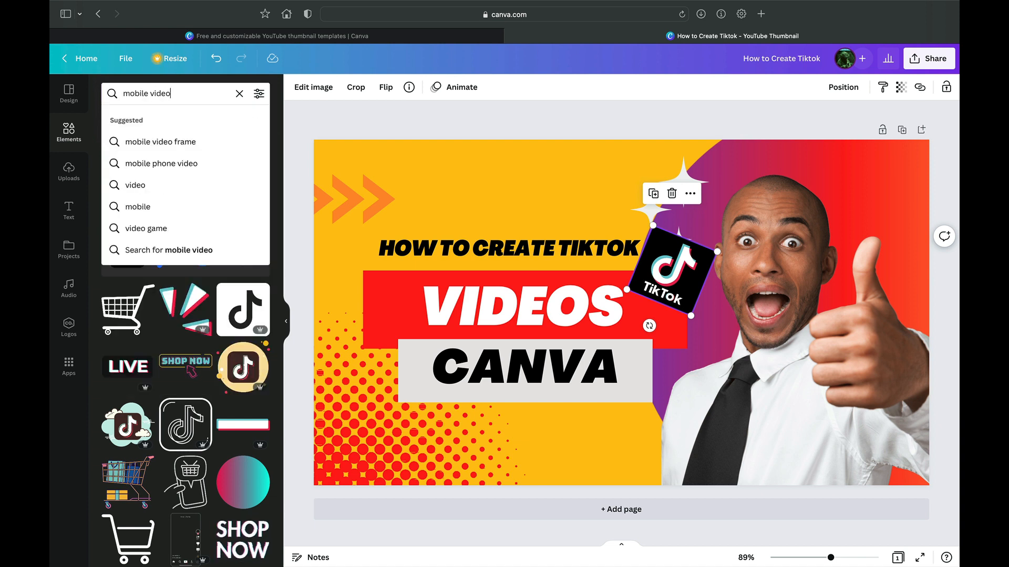
type("ideo")
key("Return")
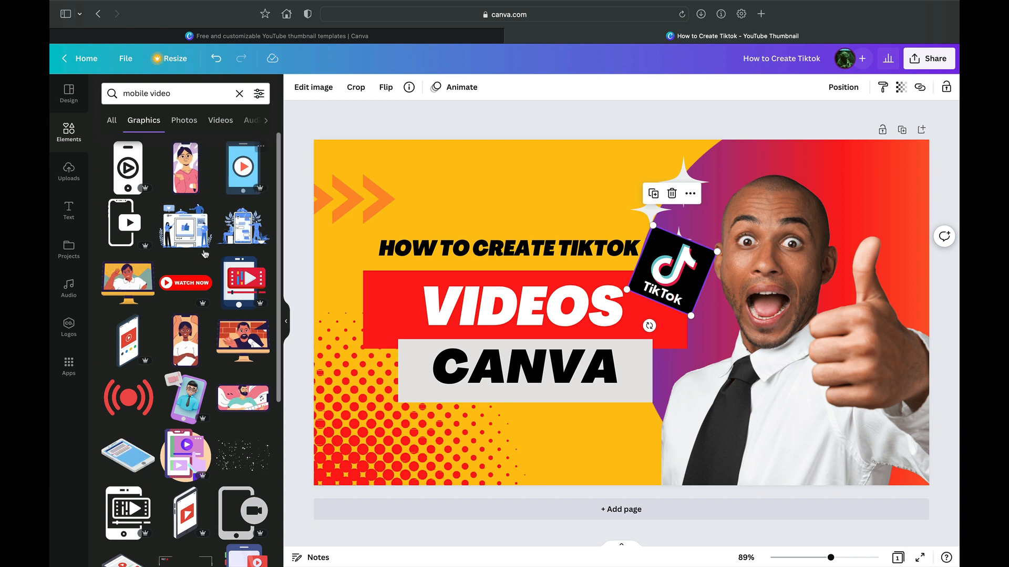
Add the purple phone graphic showing a man in glasses with a video speech bubble to the thumbnail.
scroll(191, 278, "down", 3)
scroll(192, 277, "down", 2)
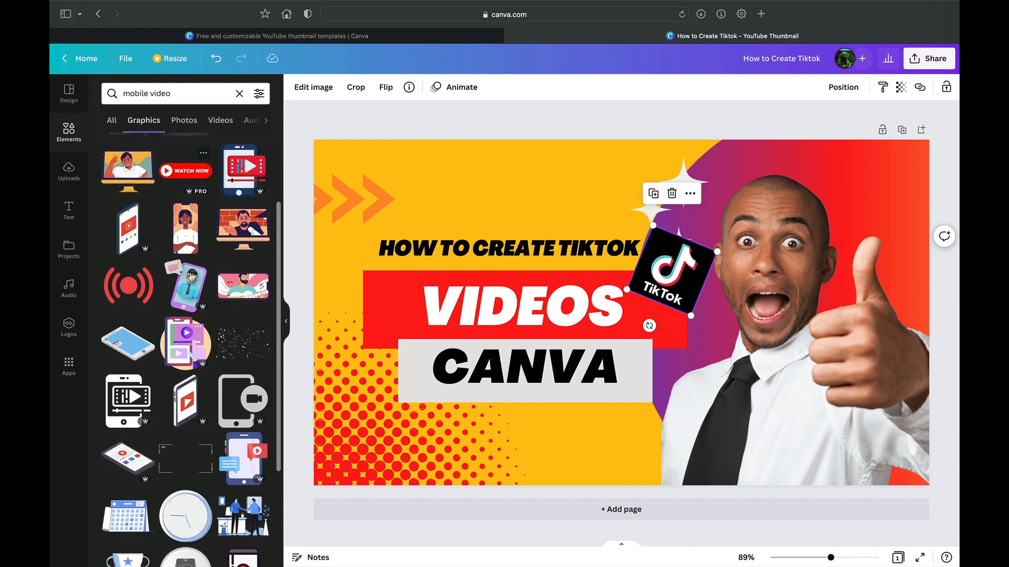
left_click(191, 276)
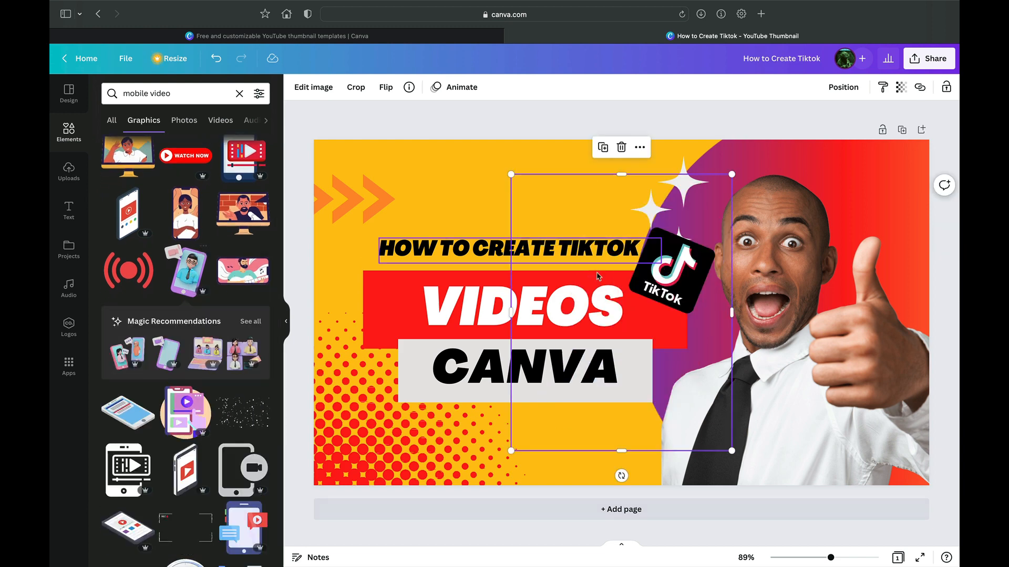
Shrink the purple phone graphic and place it over the left end of the red banner, beside "VIDEOS".
left_click_drag(732, 451, 615, 304)
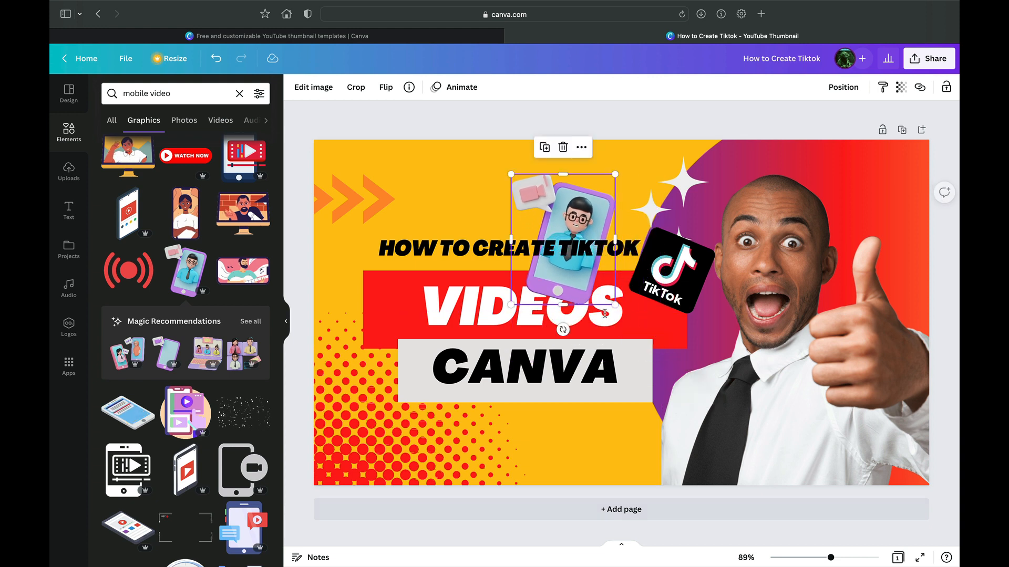
left_click_drag(582, 218, 389, 287)
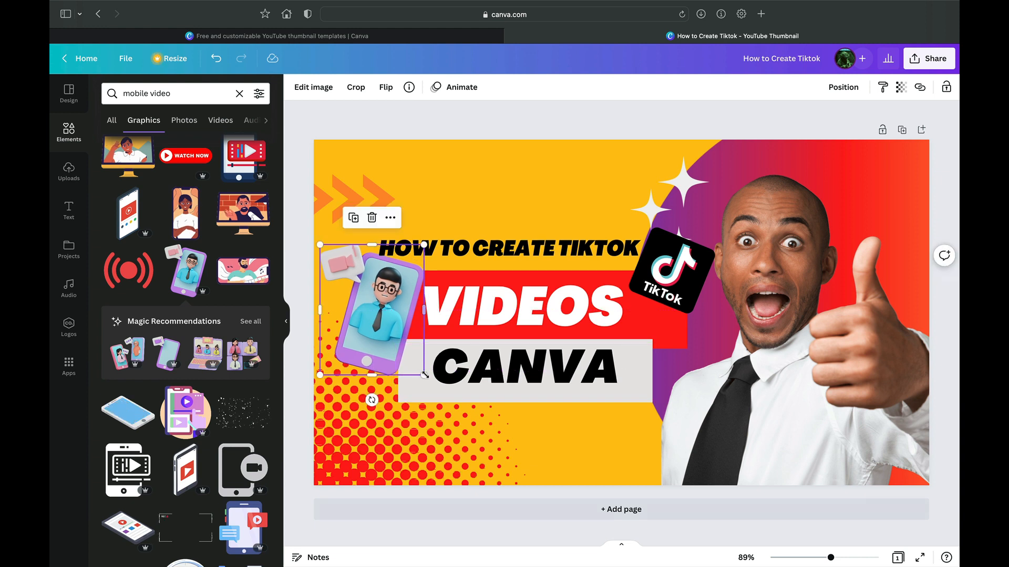
left_click_drag(404, 357, 400, 344)
left_click_drag(358, 305, 379, 314)
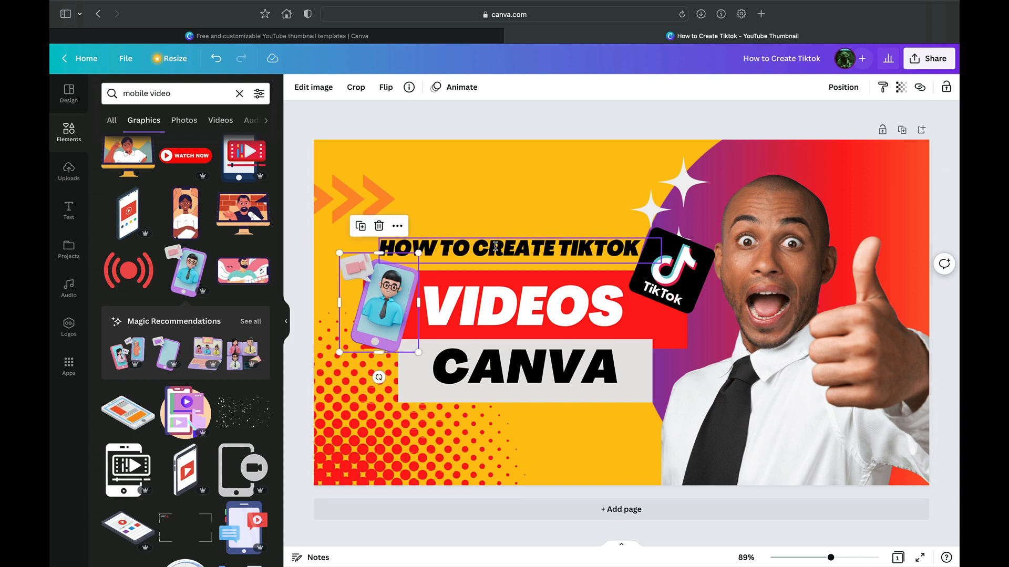
left_click(502, 171)
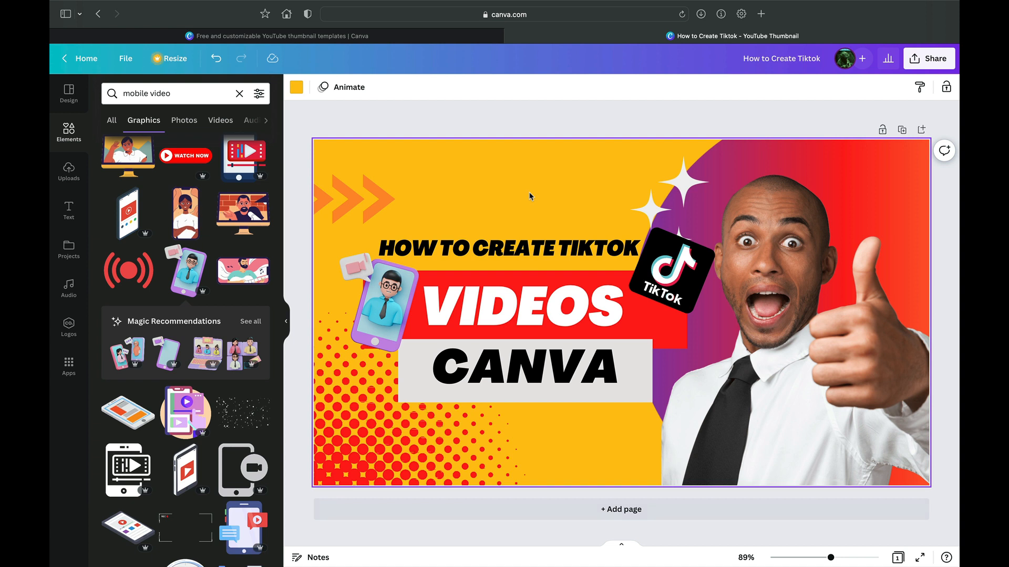
Try black as the thumbnail's background colour in place of yellow.
left_click_drag(457, 194, 469, 131)
left_click(470, 187)
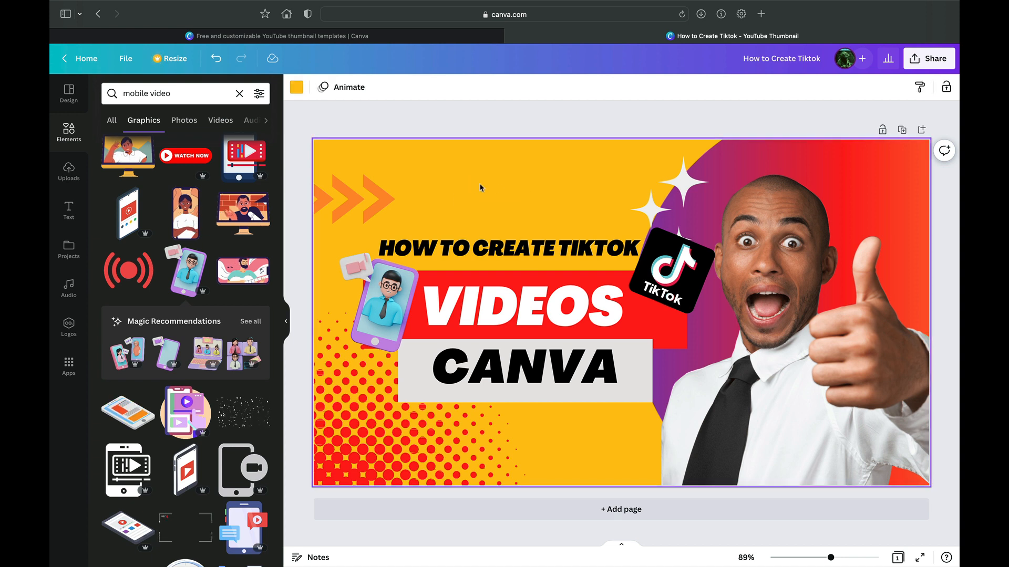
left_click(781, 240)
left_click(517, 192)
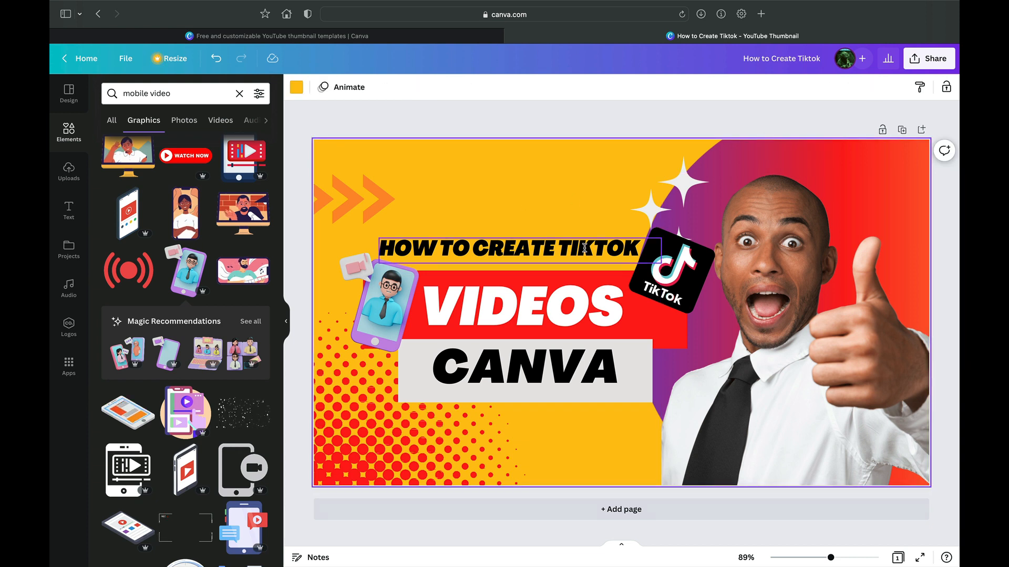
left_click(297, 89)
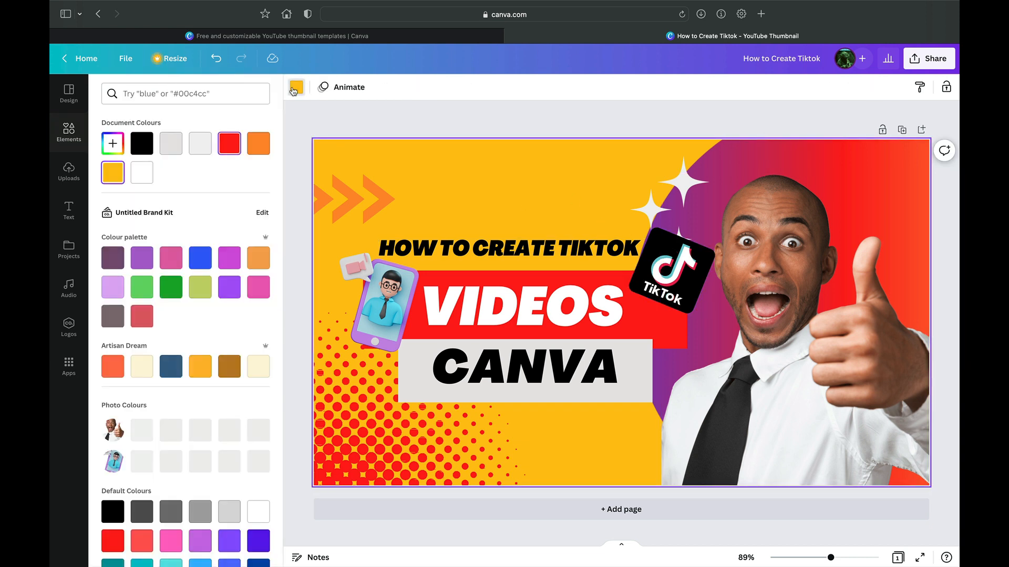
left_click(141, 146)
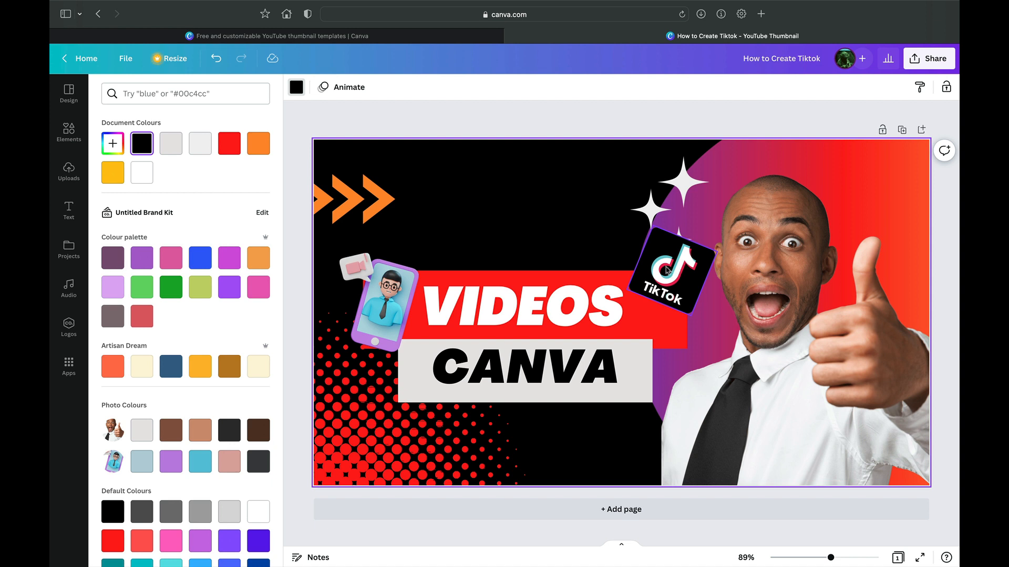
Undo the thumbnail's background colour change.
left_click(871, 179)
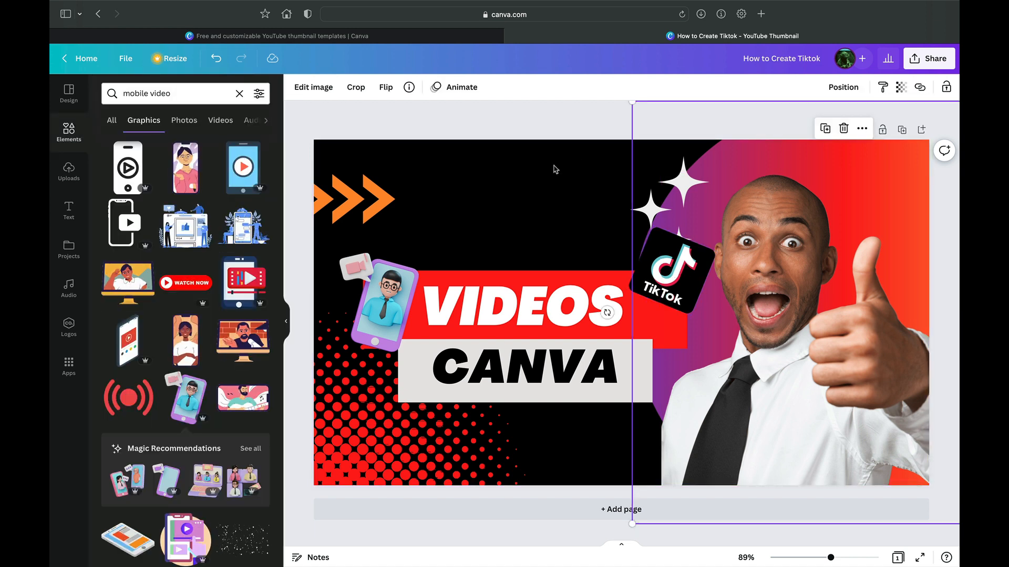
left_click(791, 211)
left_click(754, 152)
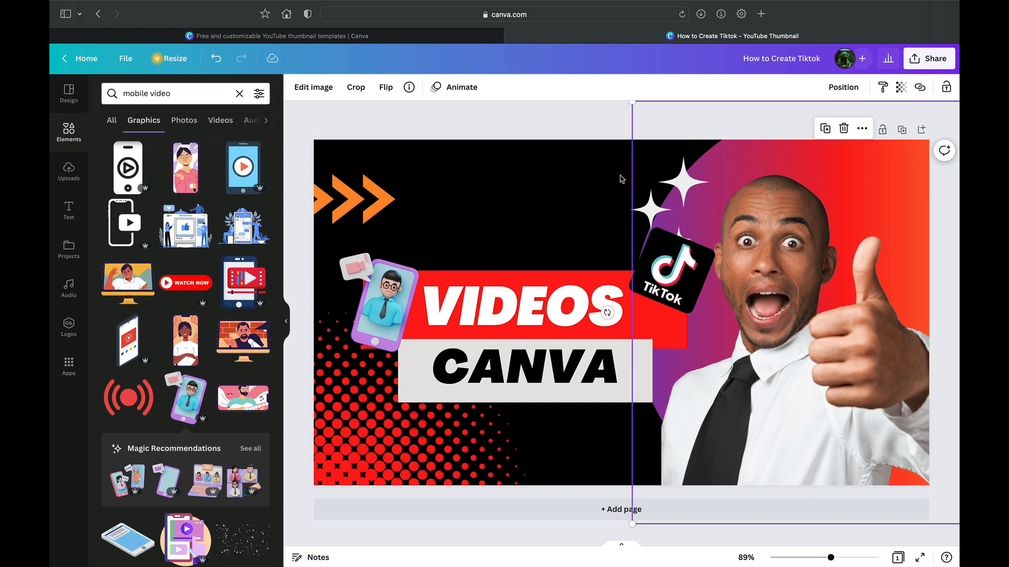
left_click(532, 210)
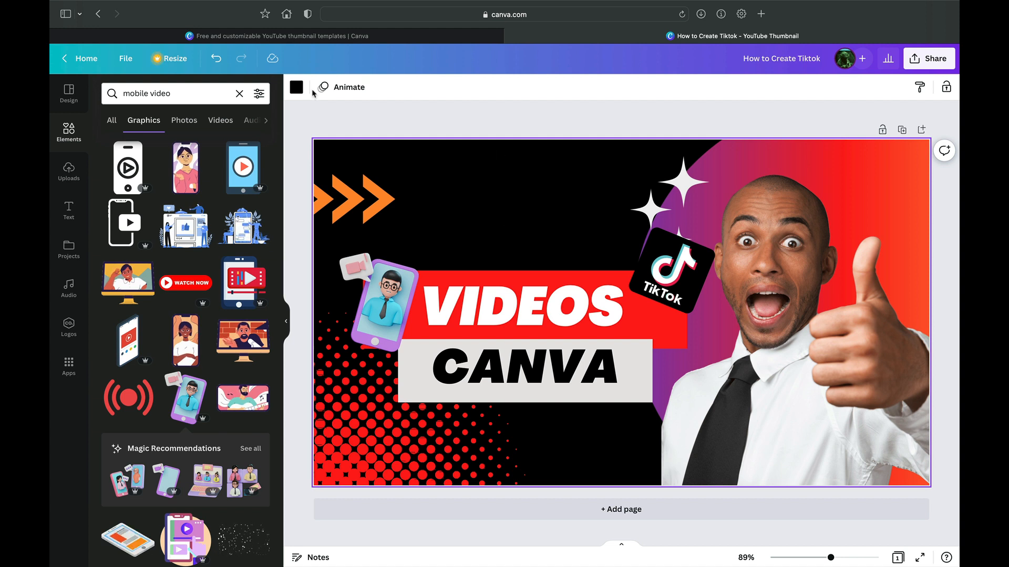
left_click(214, 60)
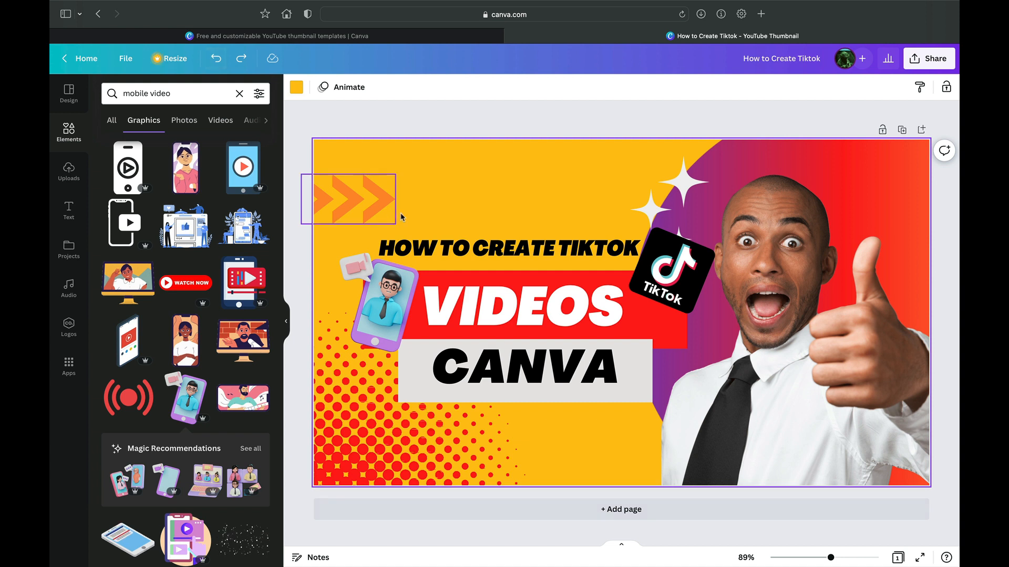
left_click(465, 246)
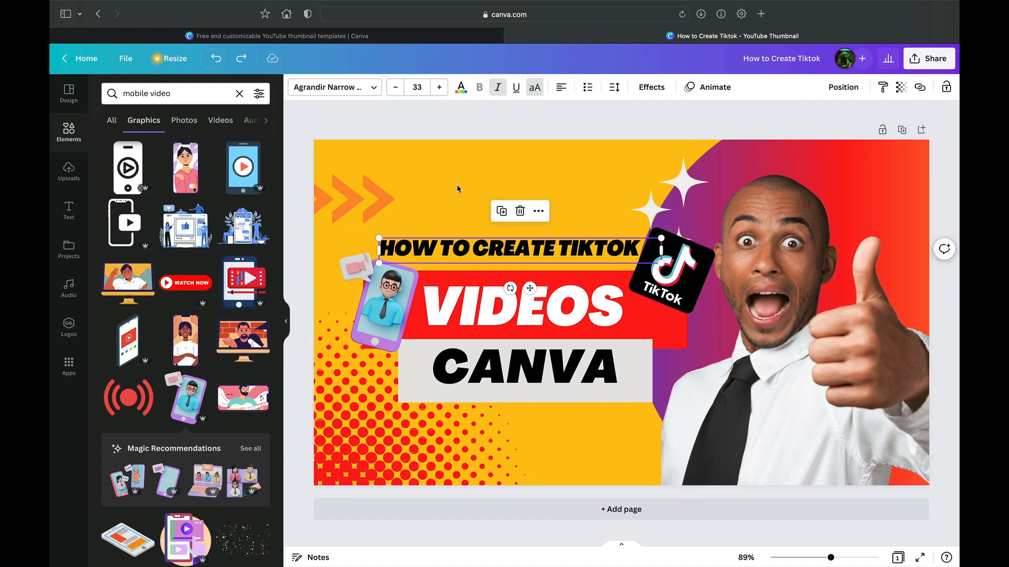
left_click(431, 188)
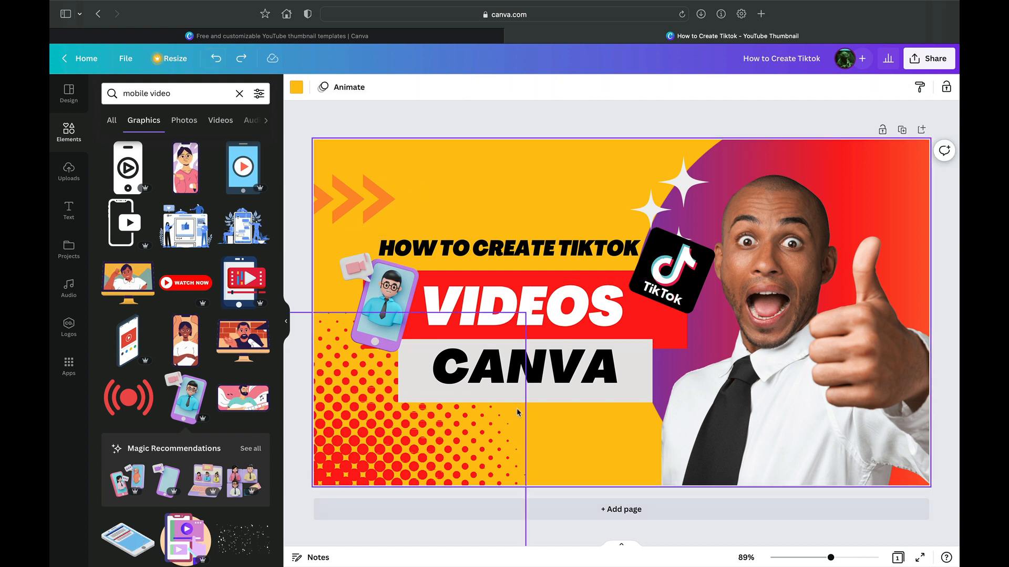
left_click(781, 319)
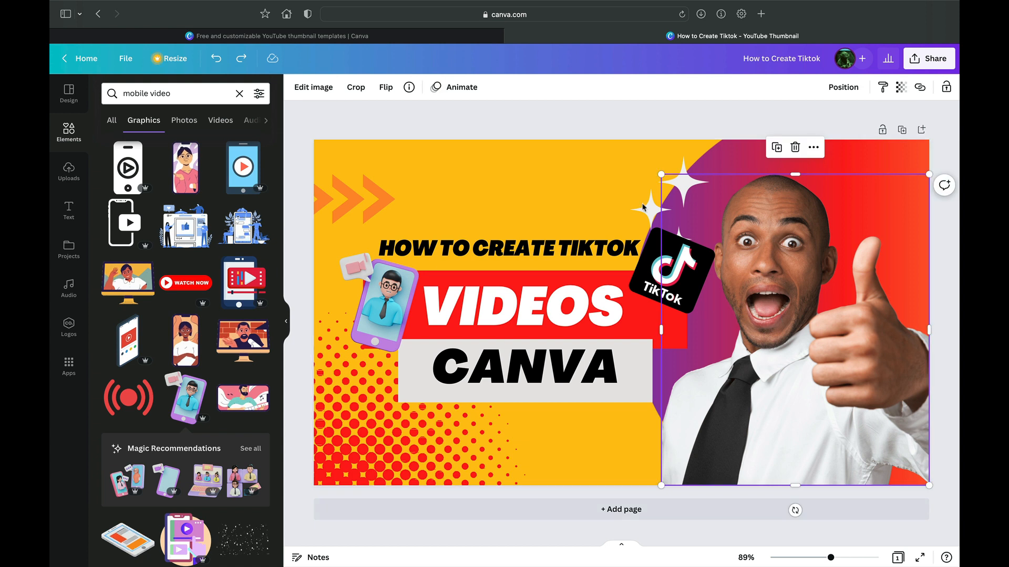
left_click(551, 171)
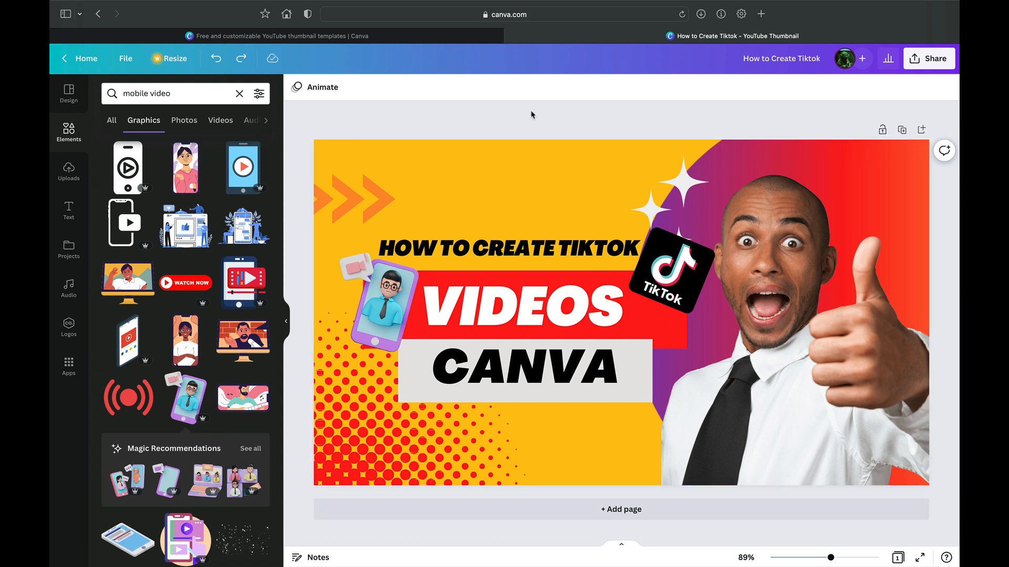
left_click(549, 164)
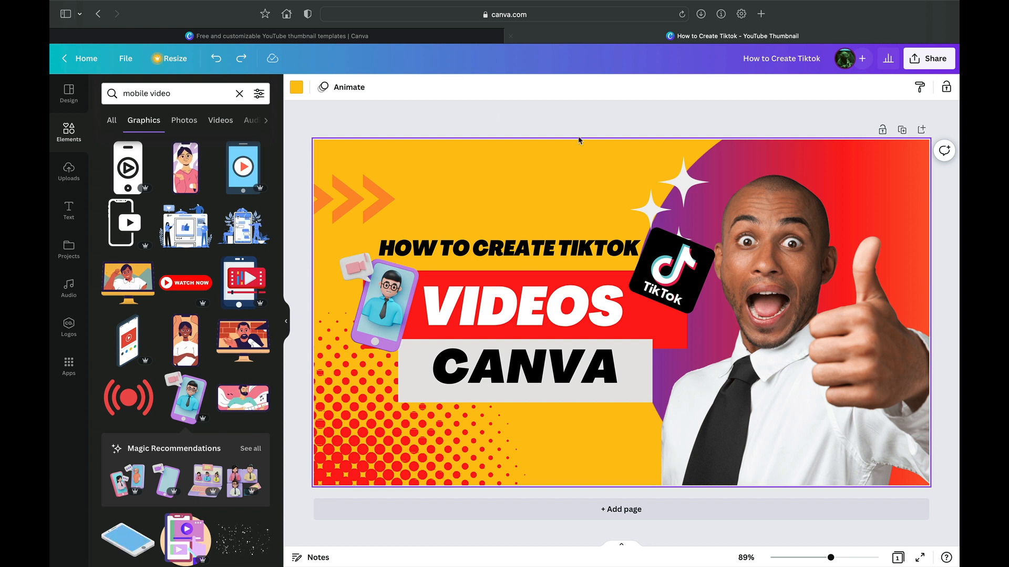
Insert the word "ON" before "CANVA" in the grey banner's text.
left_click(552, 376)
left_click_drag(553, 372, 553, 372)
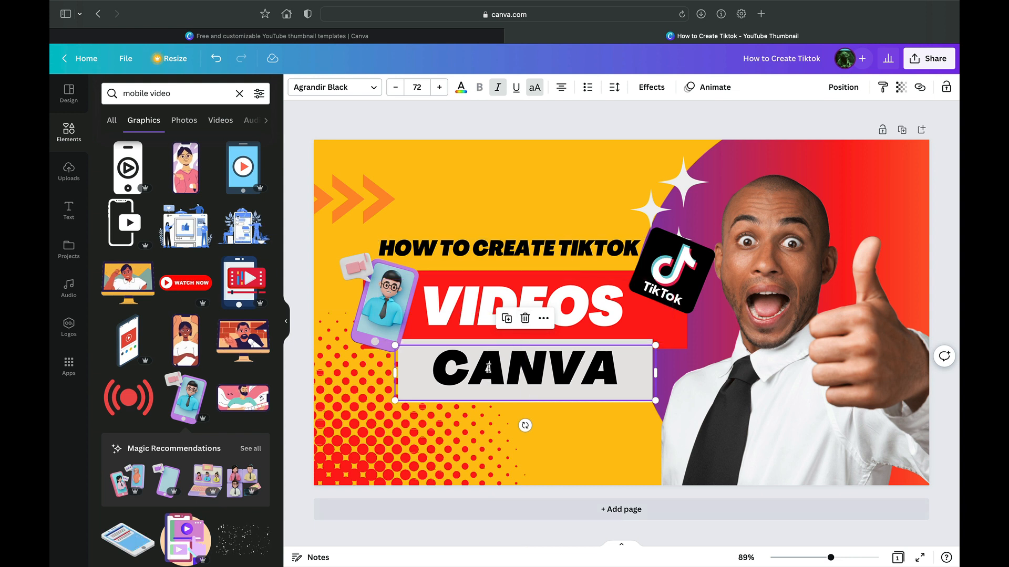
left_click(436, 368)
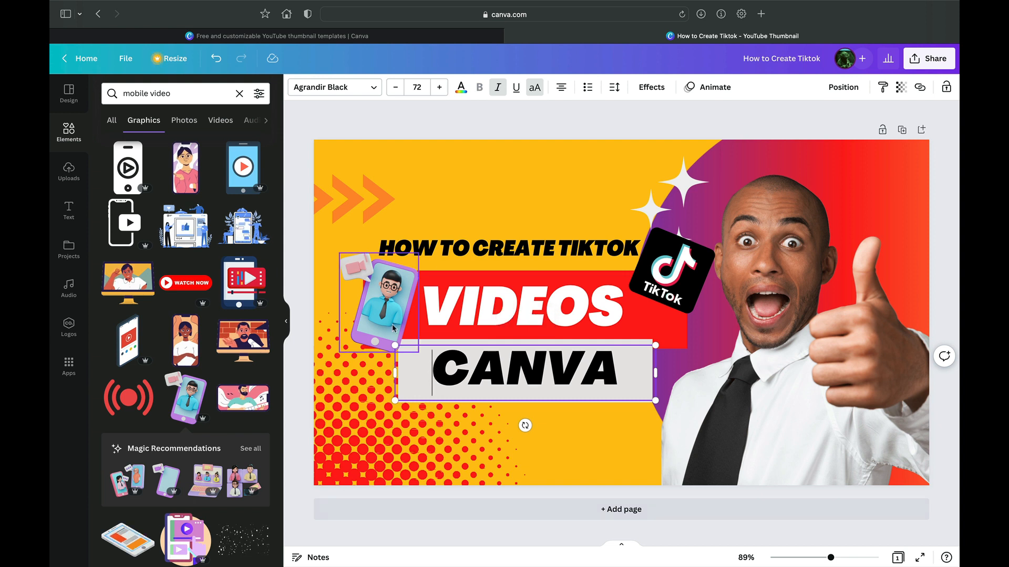
type("ON")
key("BackSpace")
key("BackSpace")
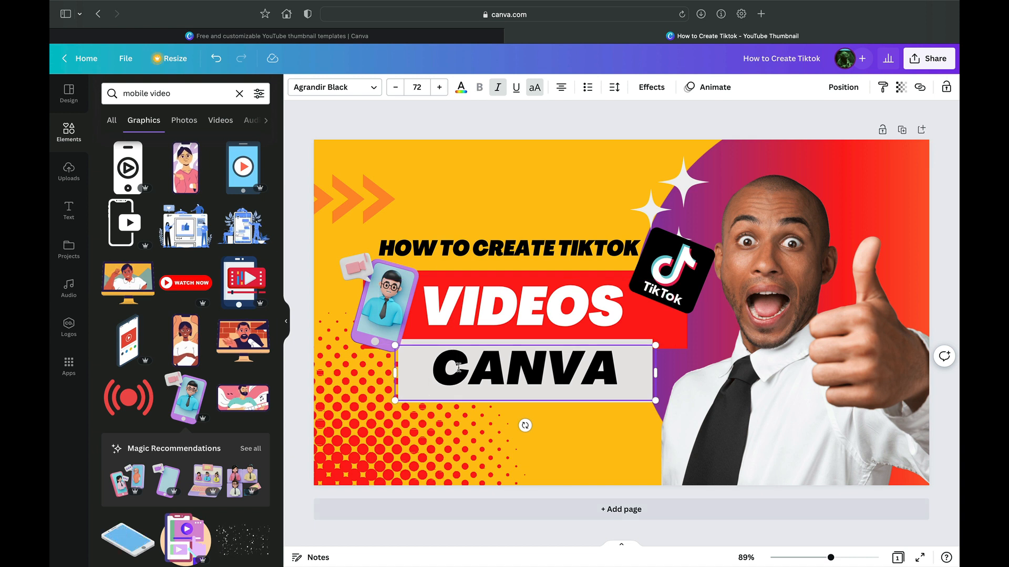
type("ON")
key("Return")
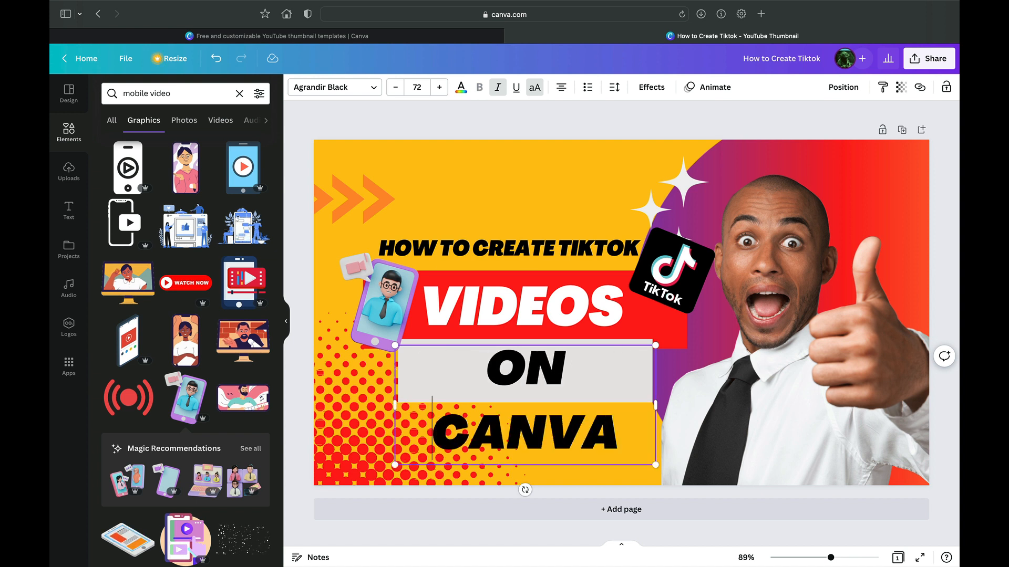
Reduce the font size of the "ON CANVA" text to 64 so it fits on one line.
left_click(395, 89)
left_click(395, 89)
left_click(395, 89)
left_click(395, 89)
left_click(395, 88)
left_click(395, 89)
left_click(395, 88)
left_click(395, 89)
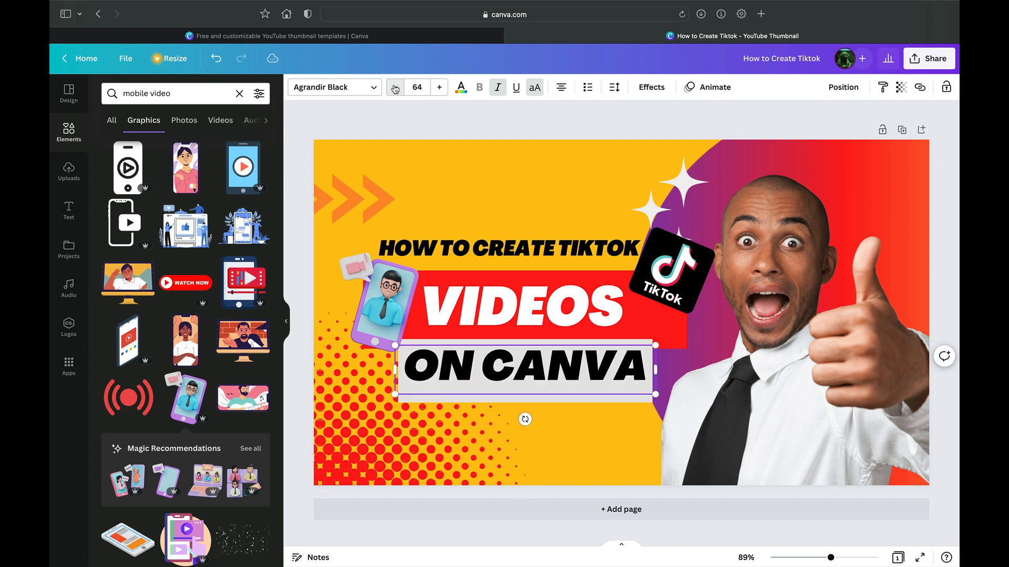
Reduce the "ON CANVA" text to font size 55 and shift it slightly down to centre it vertically in the grey banner.
left_click(395, 89)
left_click(395, 89)
left_click(395, 89)
left_click(395, 89)
left_click(395, 89)
left_click(395, 89)
left_click(395, 89)
left_click(395, 89)
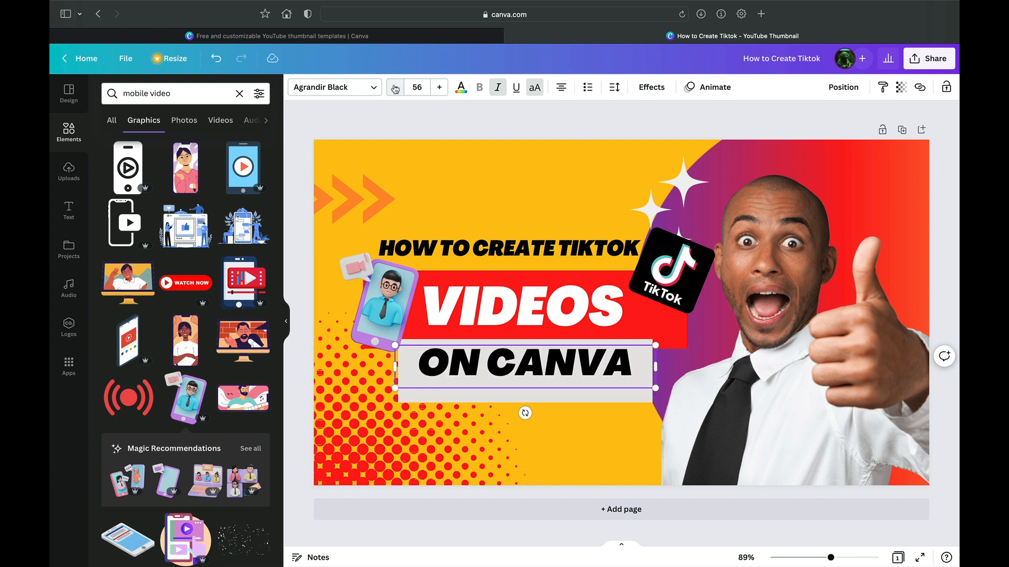
left_click(583, 413)
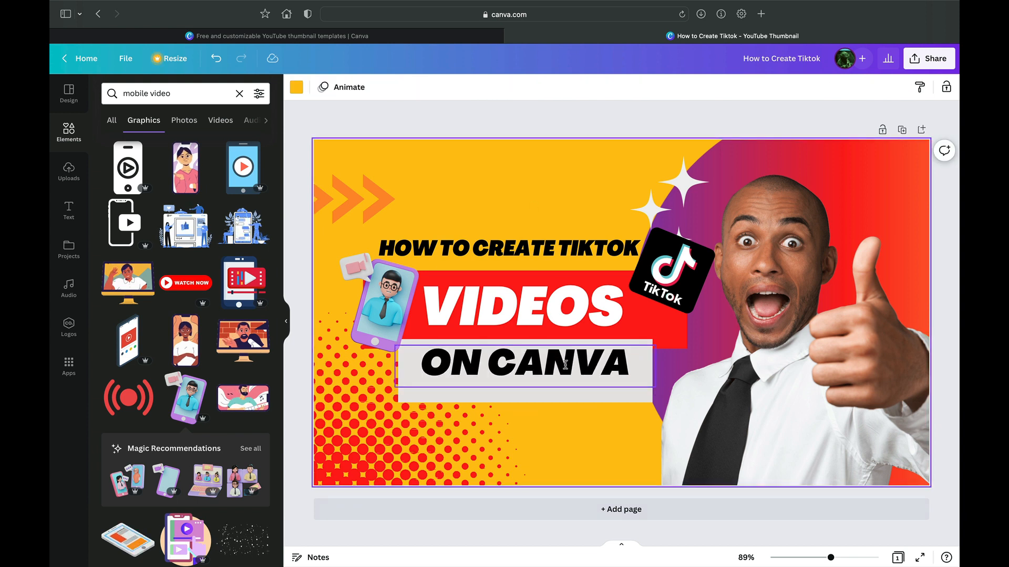
left_click_drag(565, 363, 566, 368)
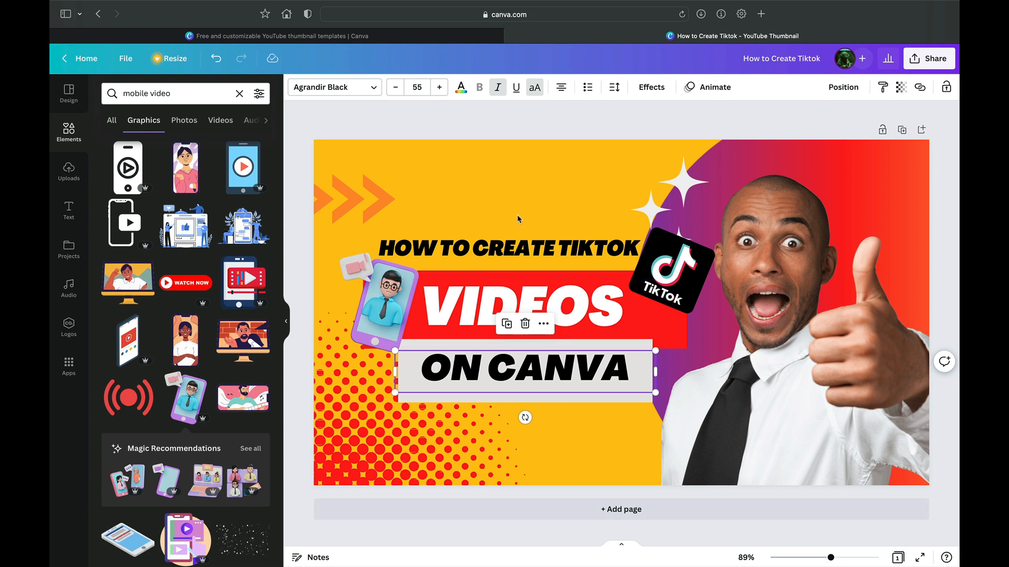
Download the finished thumbnail design as a PNG image.
left_click(936, 58)
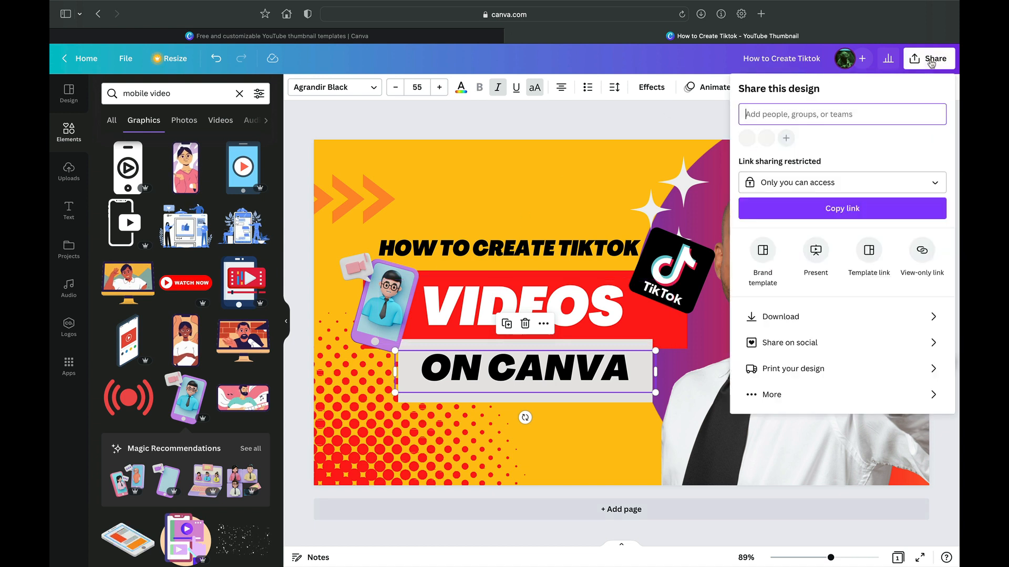
left_click(764, 318)
left_click(786, 271)
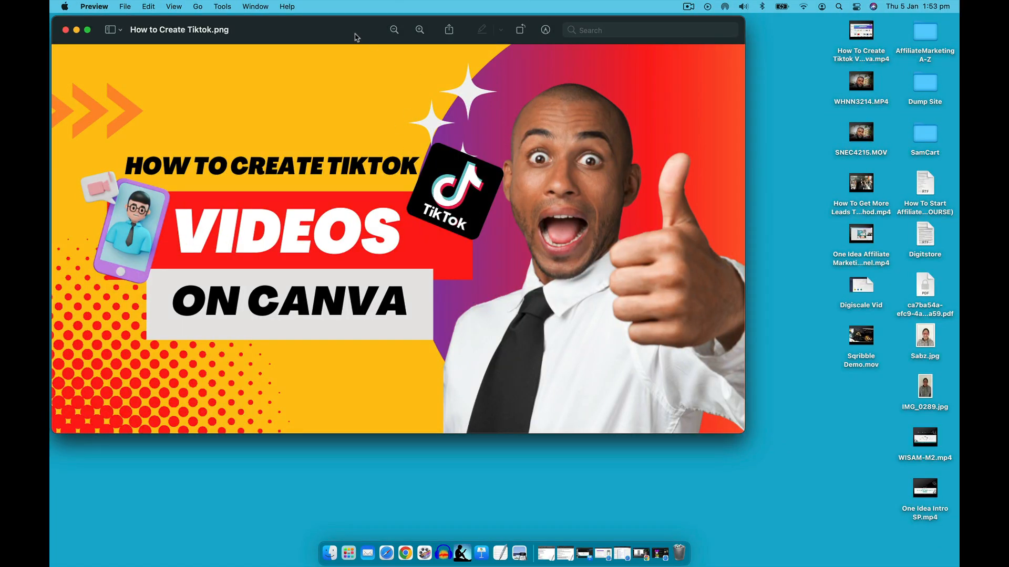
Reposition the Preview window showing the downloaded "How to Create Tiktok.png" on the desktop and minimize it.
left_click_drag(355, 37, 406, 59)
left_click(140, 60)
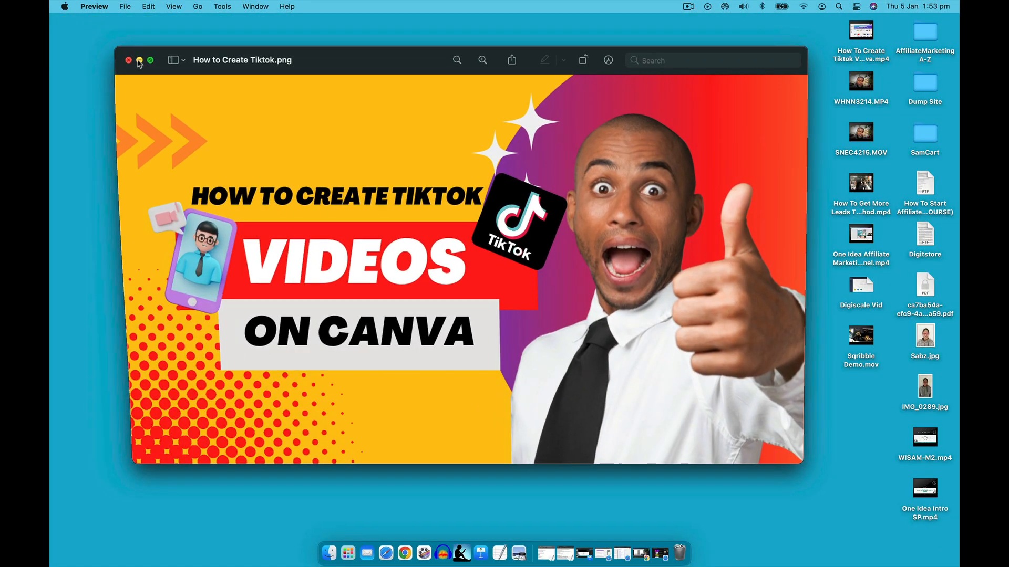